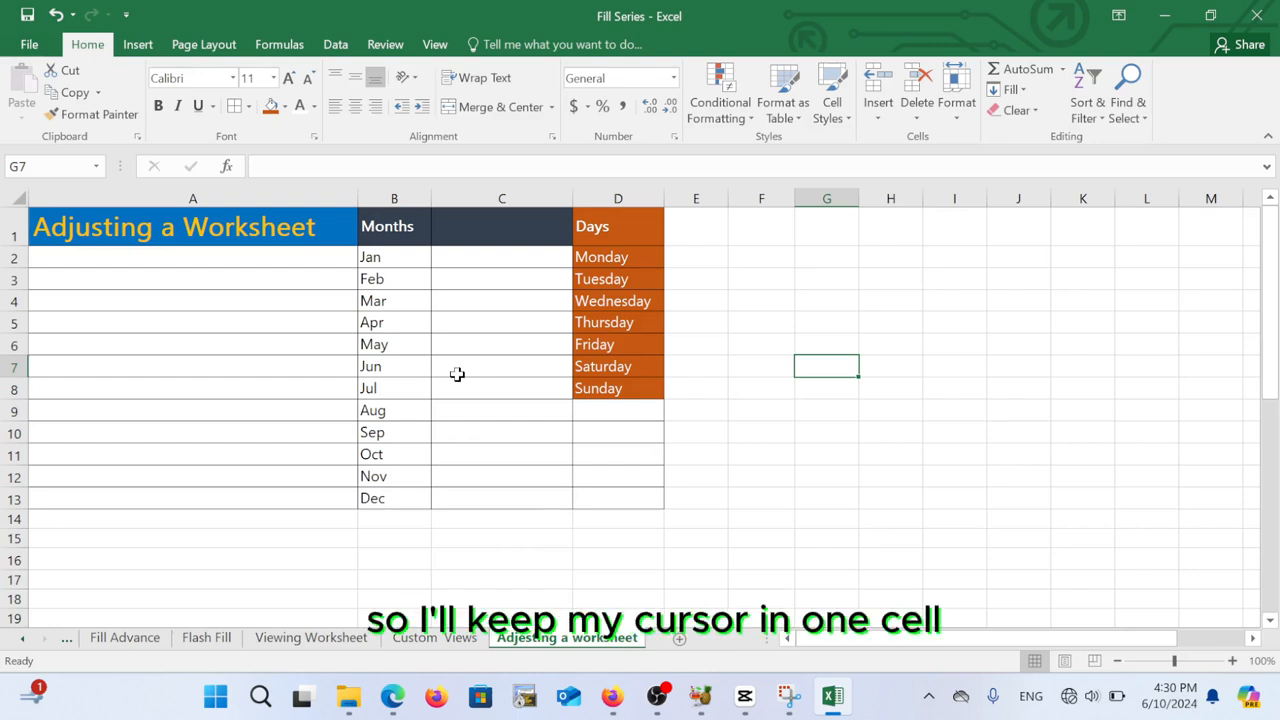
# Insert a blank cell at the Wednesday cell D4, shifting the existing cells right.
pyautogui.click(628, 301)
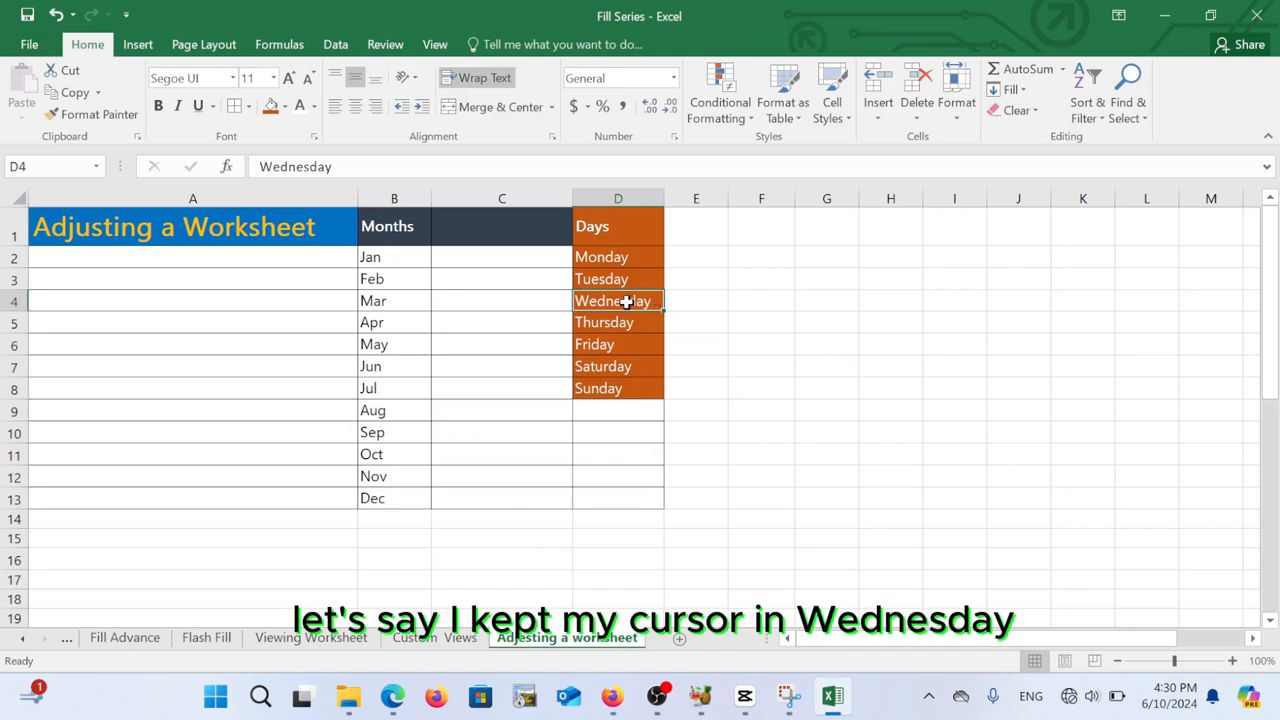
pyautogui.rightClick(627, 302)
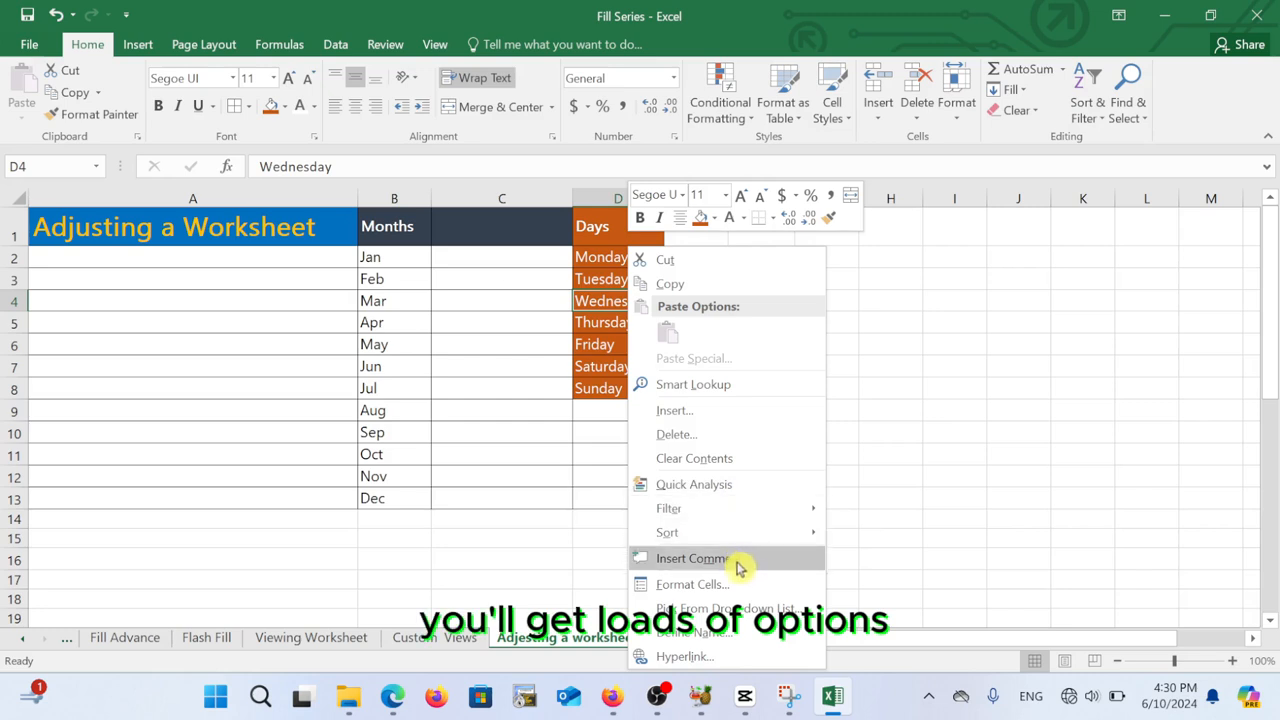
pyautogui.click(716, 413)
pyautogui.moveTo(655, 325); pyautogui.dragTo(850, 238)
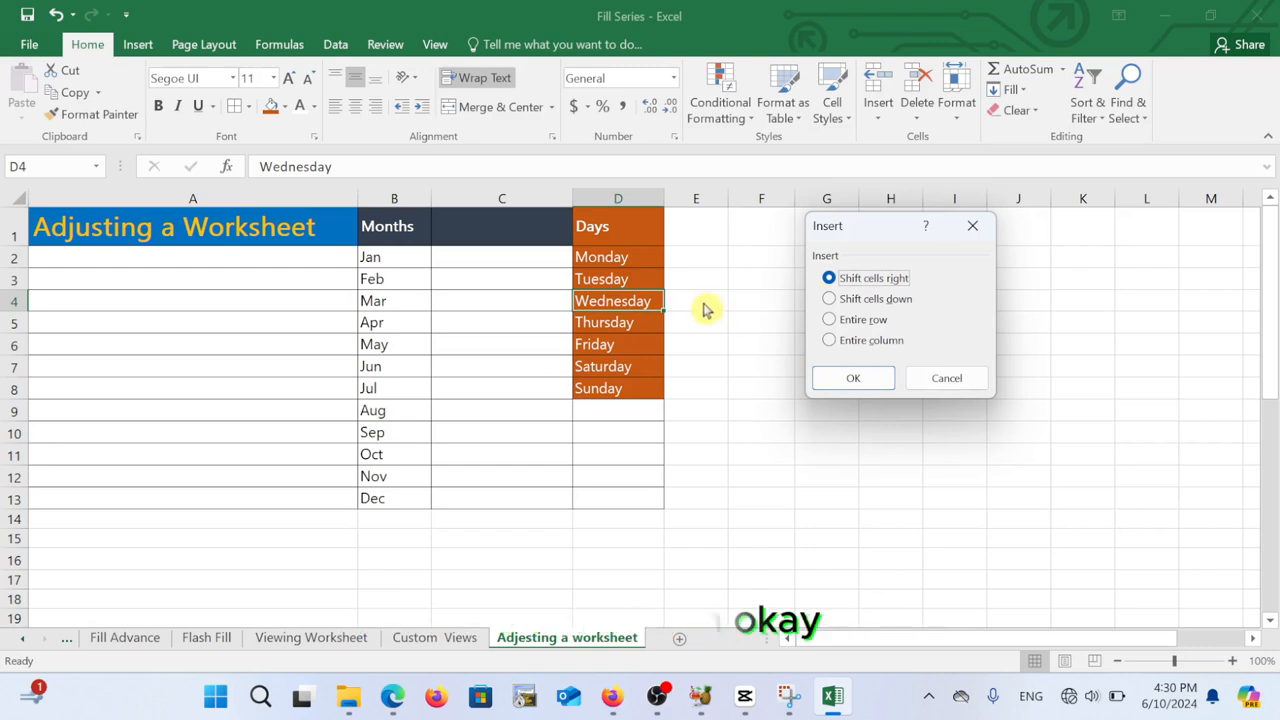
pyautogui.click(853, 378)
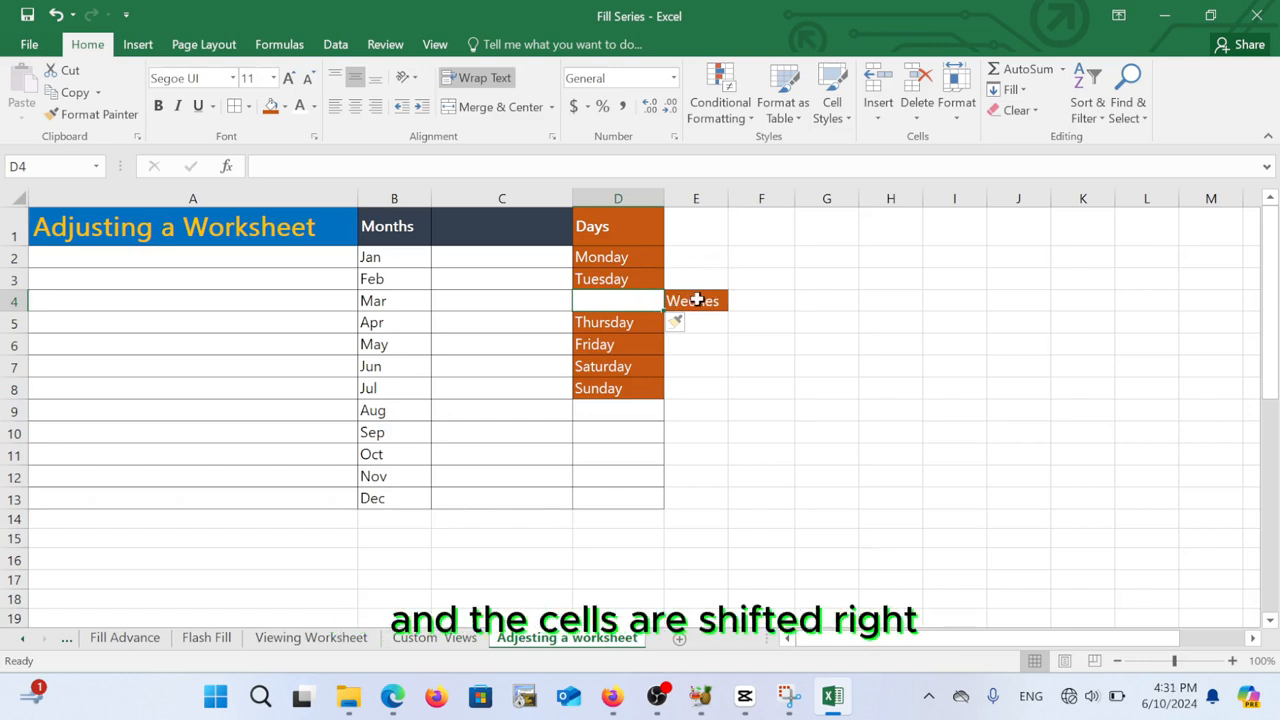
# Insert a blank cell at the Thursday cell D5, shifting the existing cells down.
pyautogui.click(597, 323)
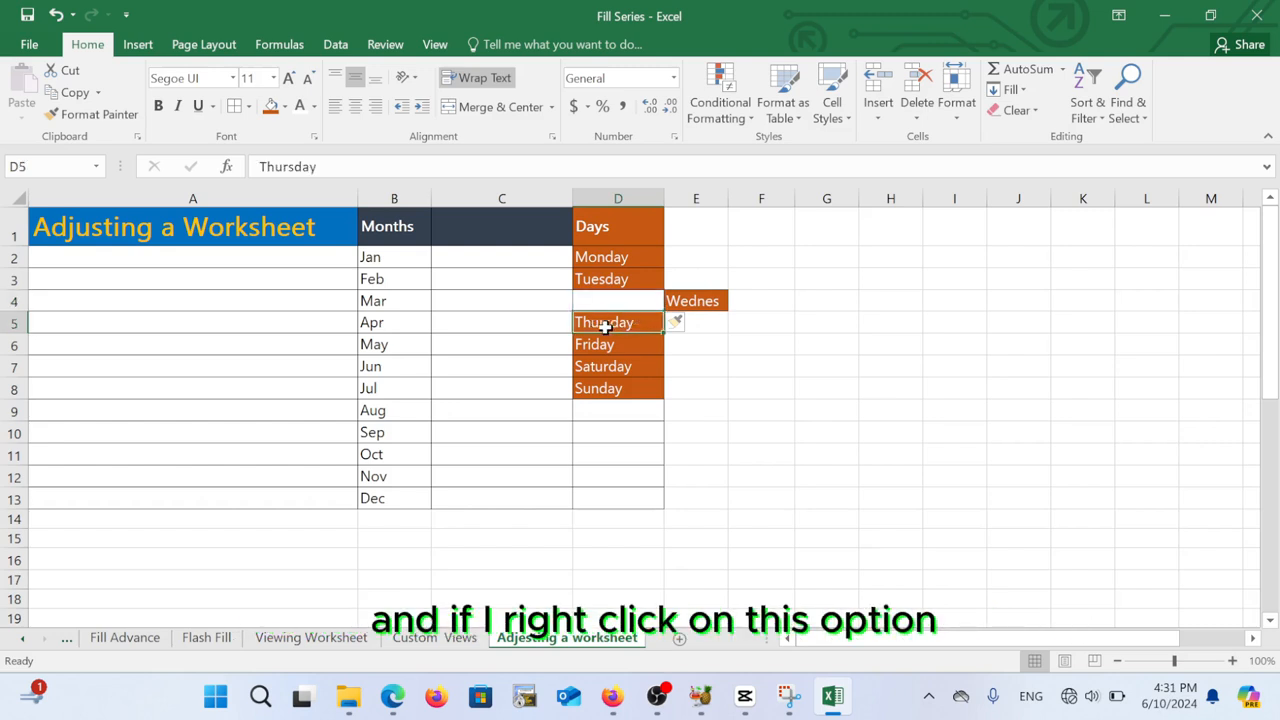
pyautogui.rightClick(605, 326)
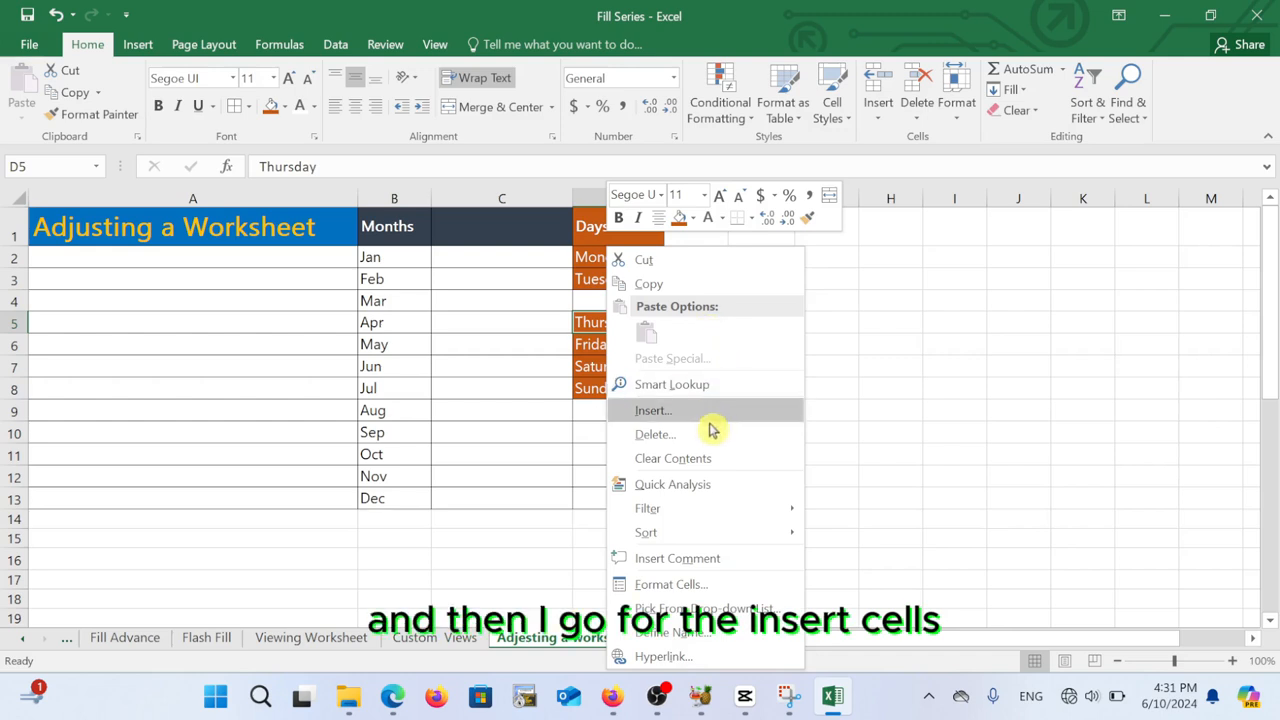
pyautogui.click(669, 418)
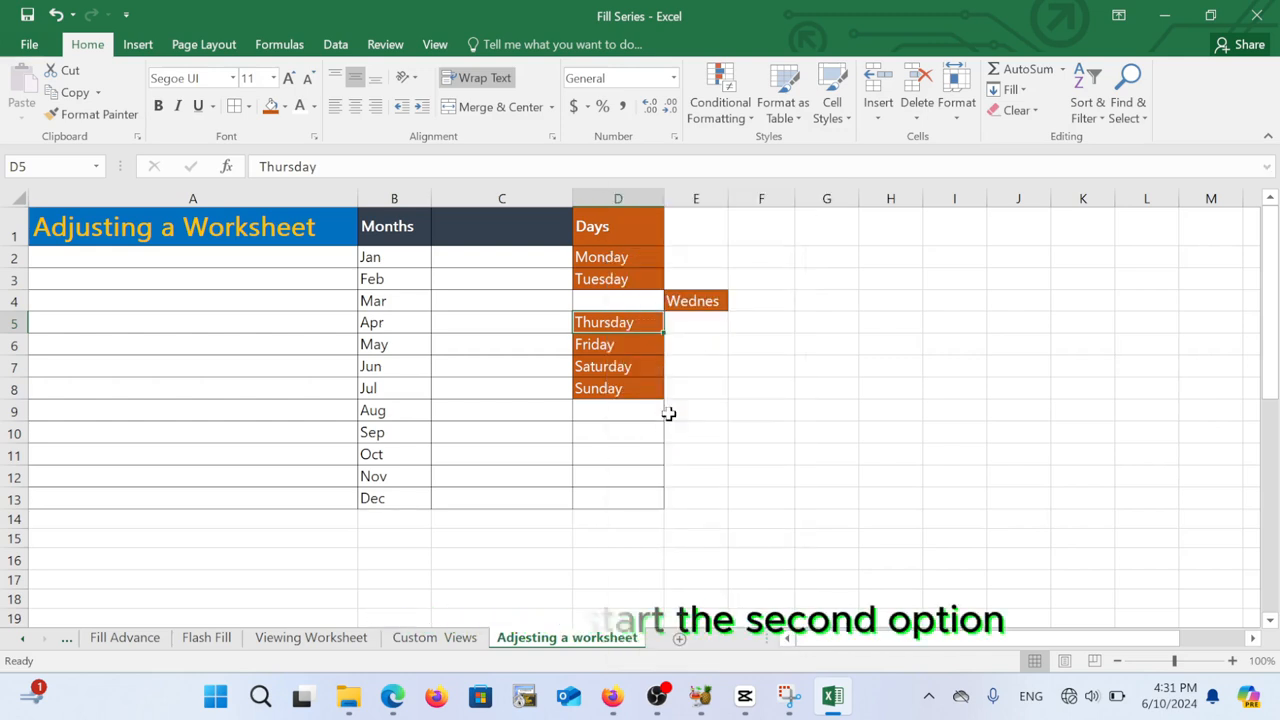
pyautogui.moveTo(651, 329); pyautogui.dragTo(885, 248)
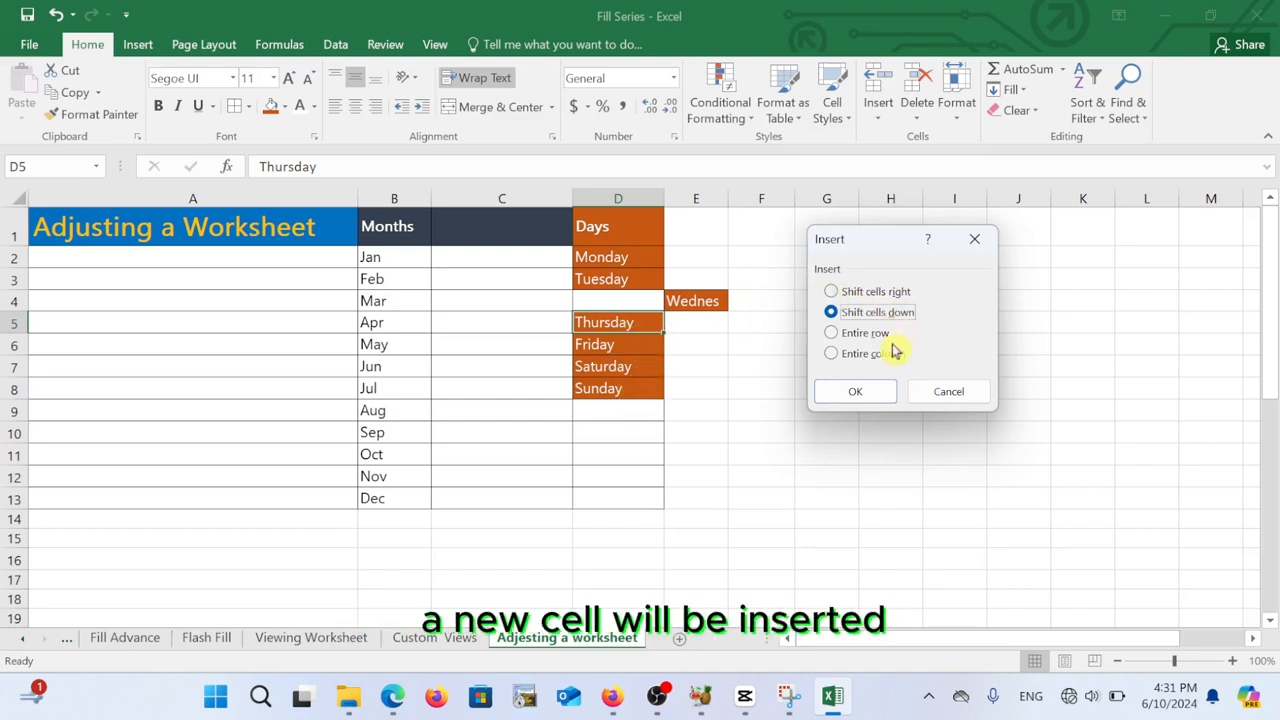
pyautogui.click(863, 393)
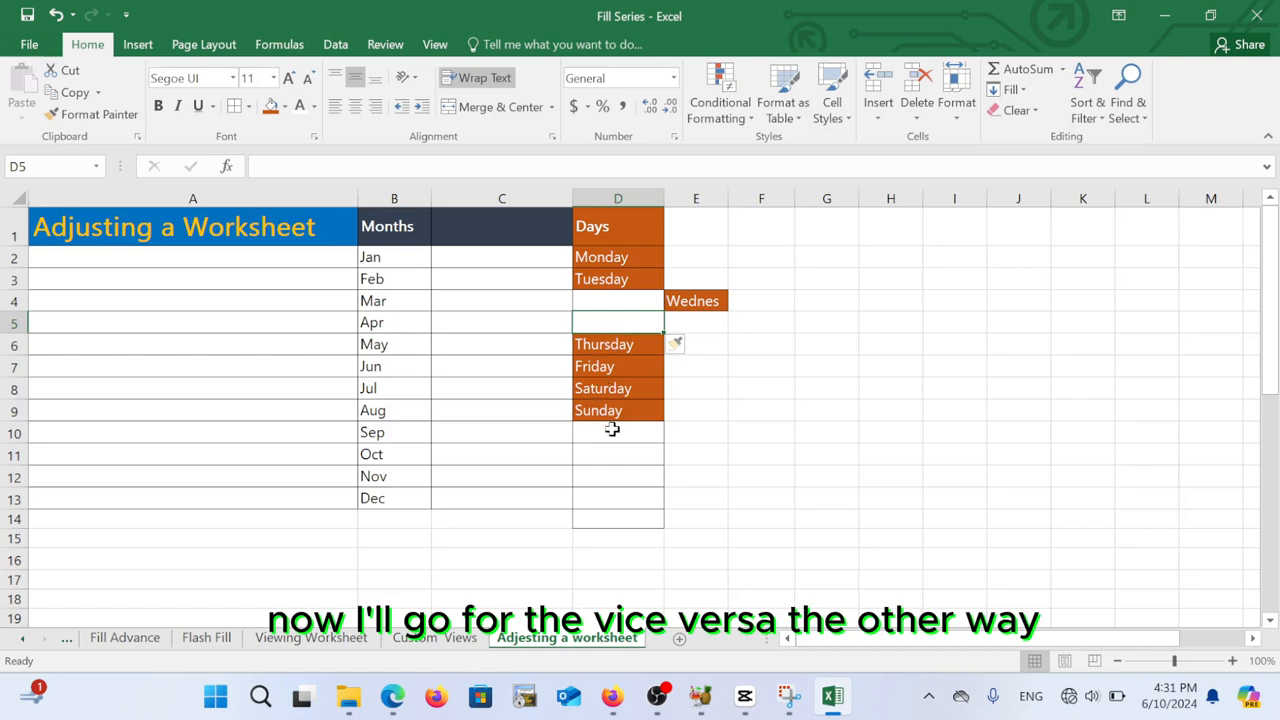
# Delete the blank cell D4 beside the displaced Wednesday entry, shifting cells left.
pyautogui.click(640, 302)
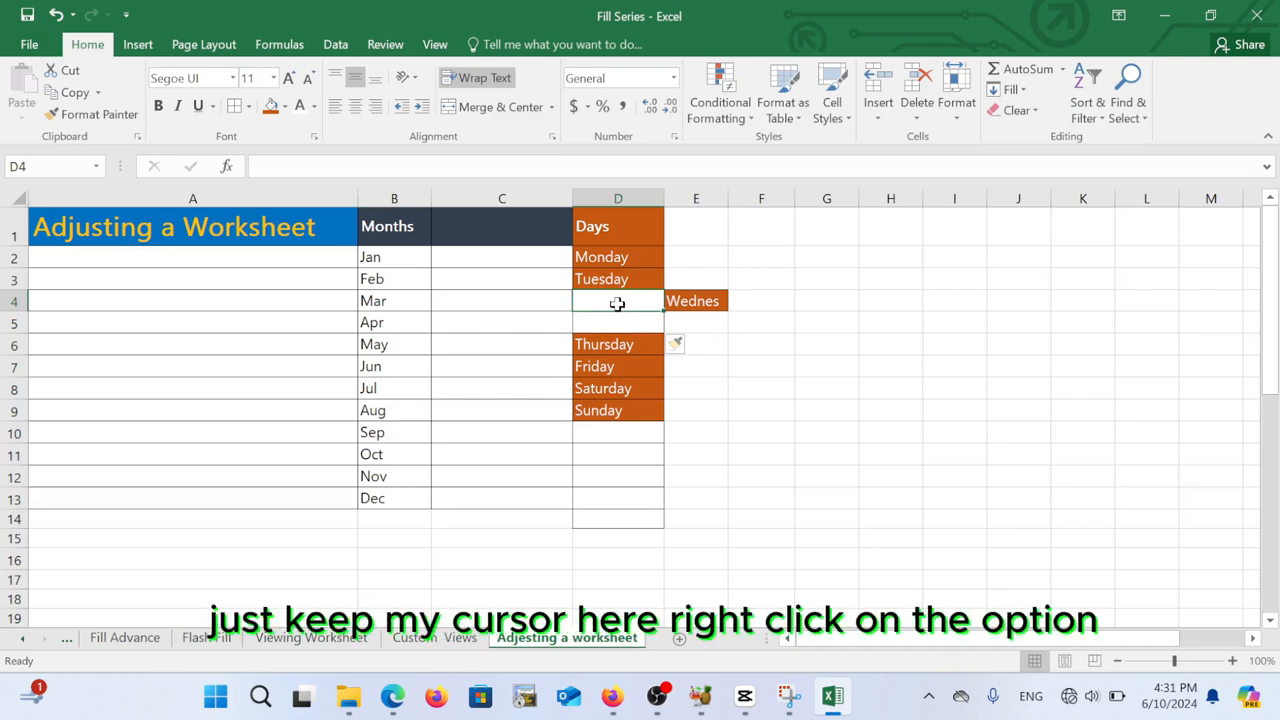
pyautogui.rightClick(617, 303)
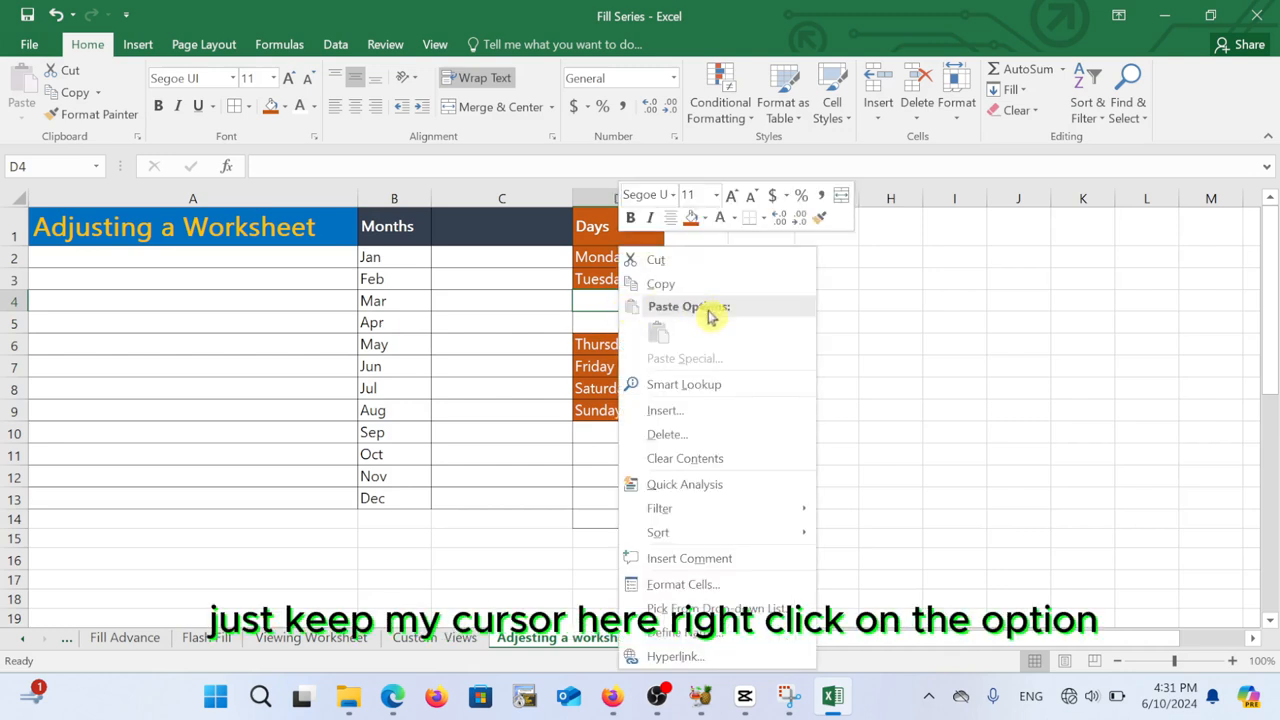
pyautogui.click(677, 437)
pyautogui.moveTo(645, 351); pyautogui.dragTo(942, 244)
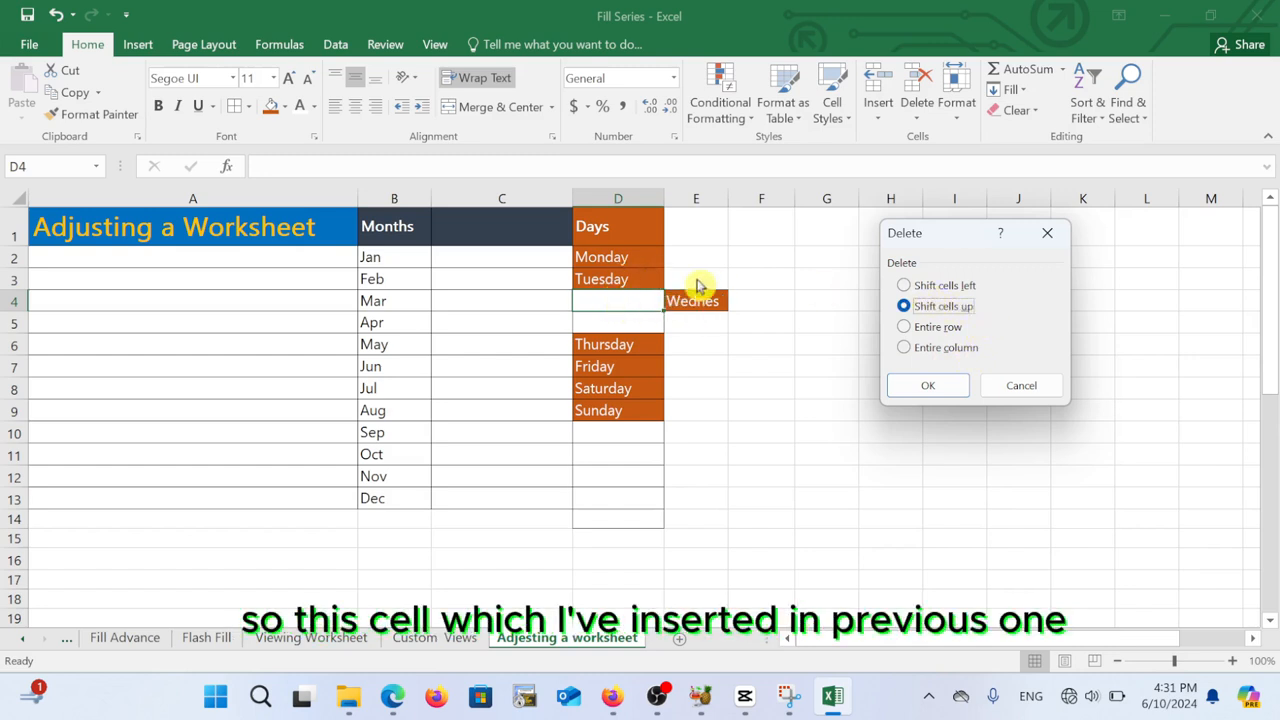
pyautogui.click(905, 287)
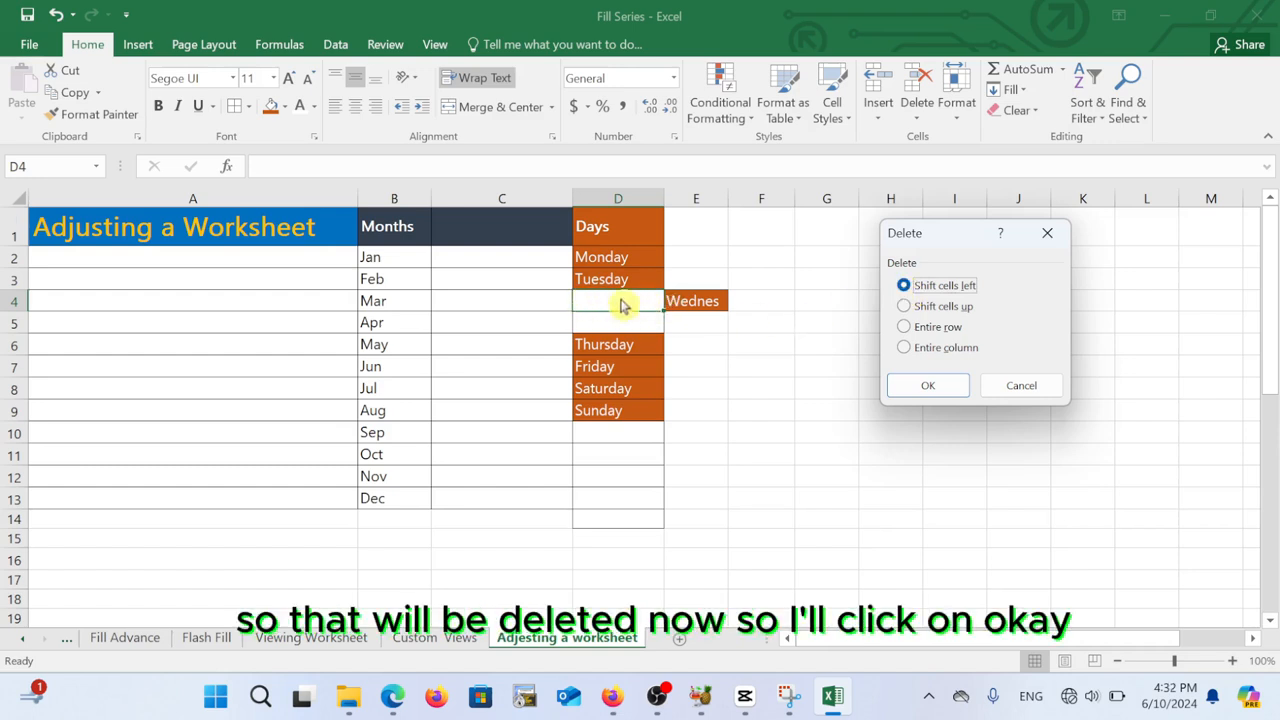
pyautogui.click(935, 389)
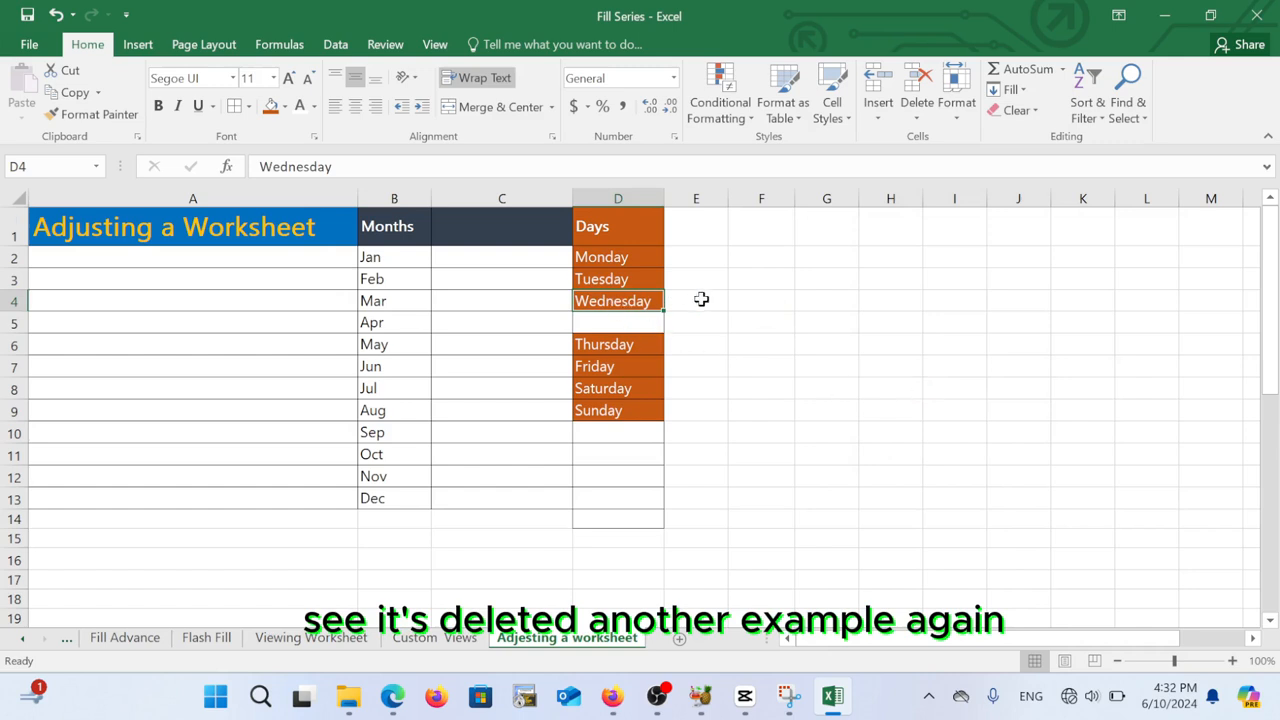
# Delete the blank cell D5 between Wednesday and Thursday, shifting cells up.
pyautogui.click(624, 321)
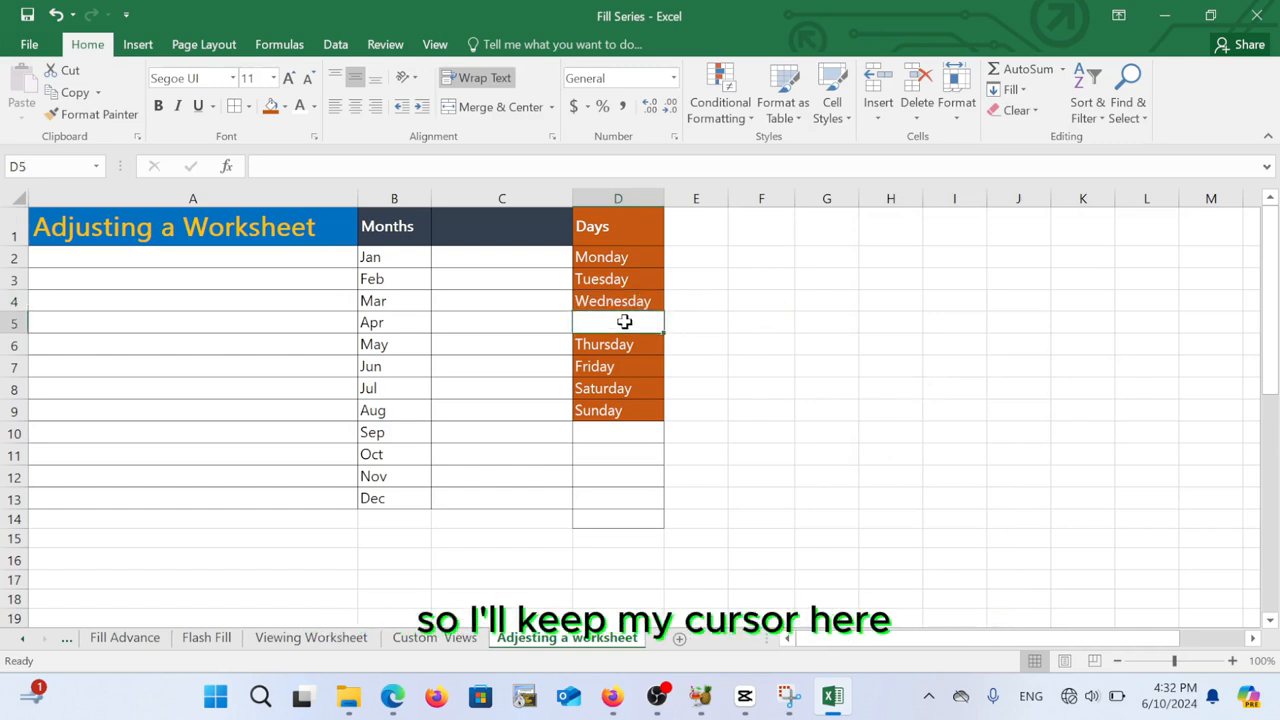
pyautogui.rightClick(609, 324)
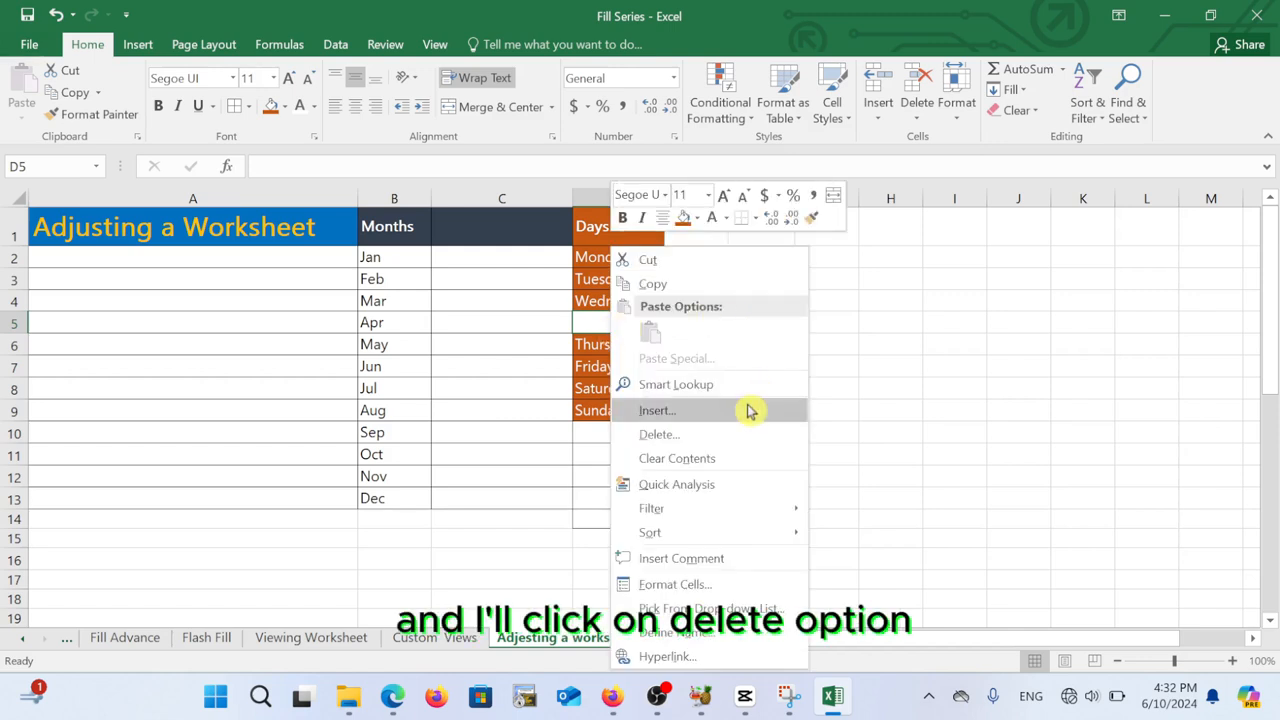
pyautogui.click(687, 437)
pyautogui.moveTo(628, 348); pyautogui.dragTo(906, 259)
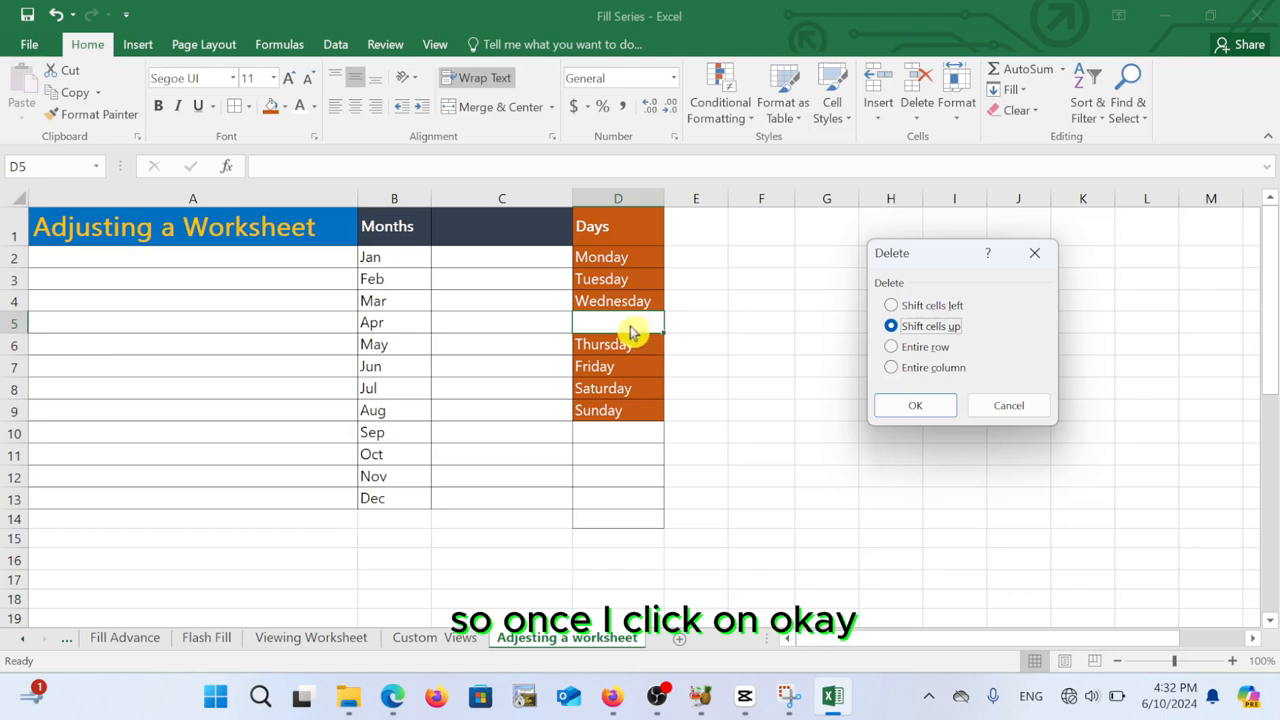
pyautogui.click(903, 408)
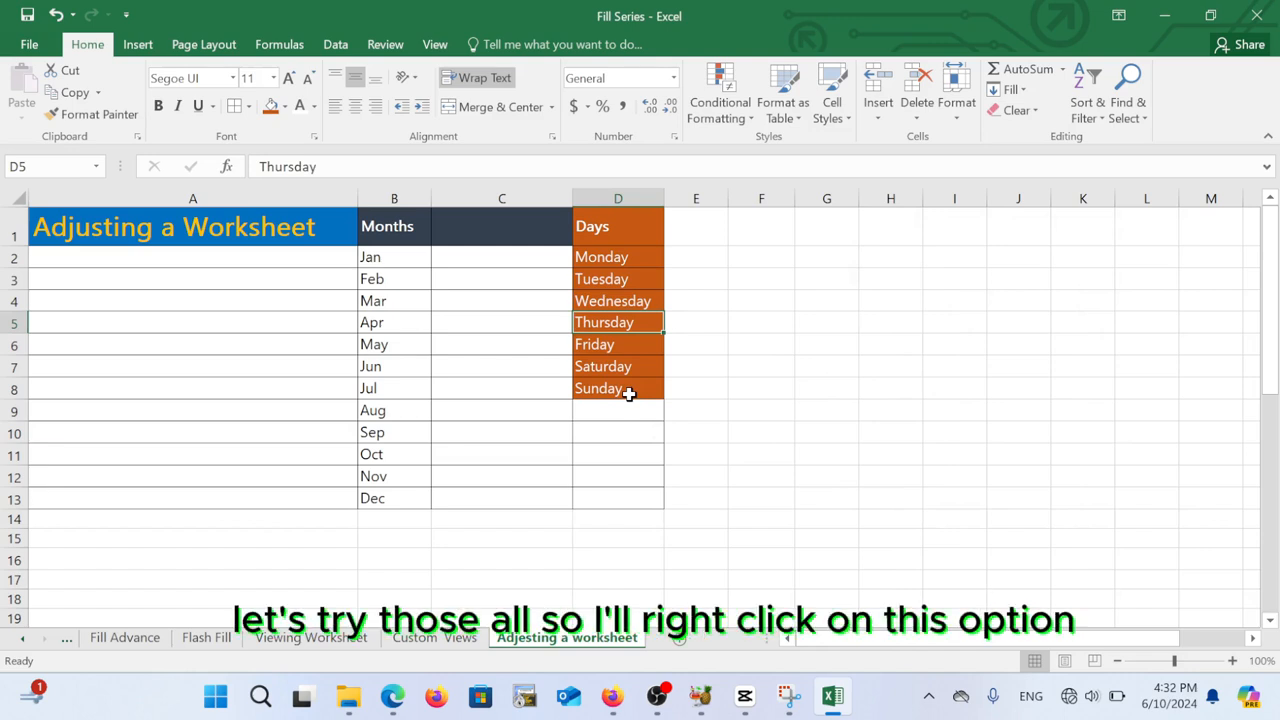
# Insert an entire row above the Apr and Thursday row, starting from cell D5.
pyautogui.rightClick(620, 333)
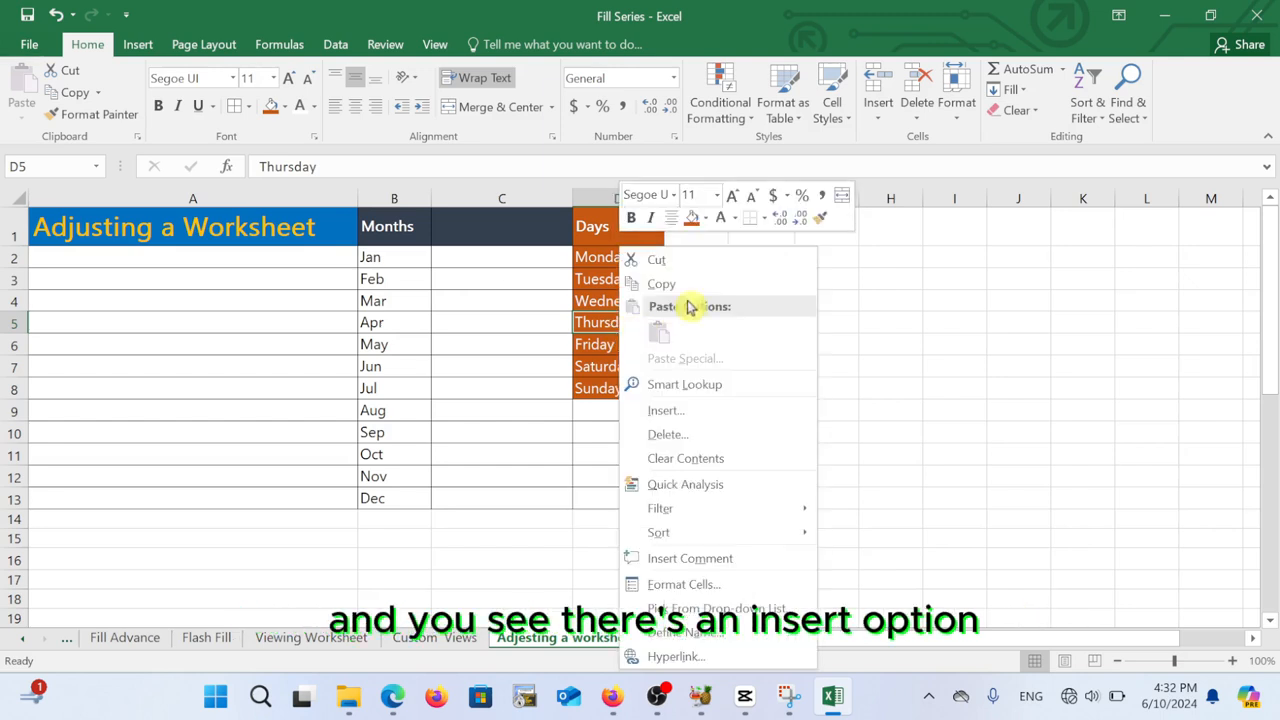
pyautogui.click(698, 412)
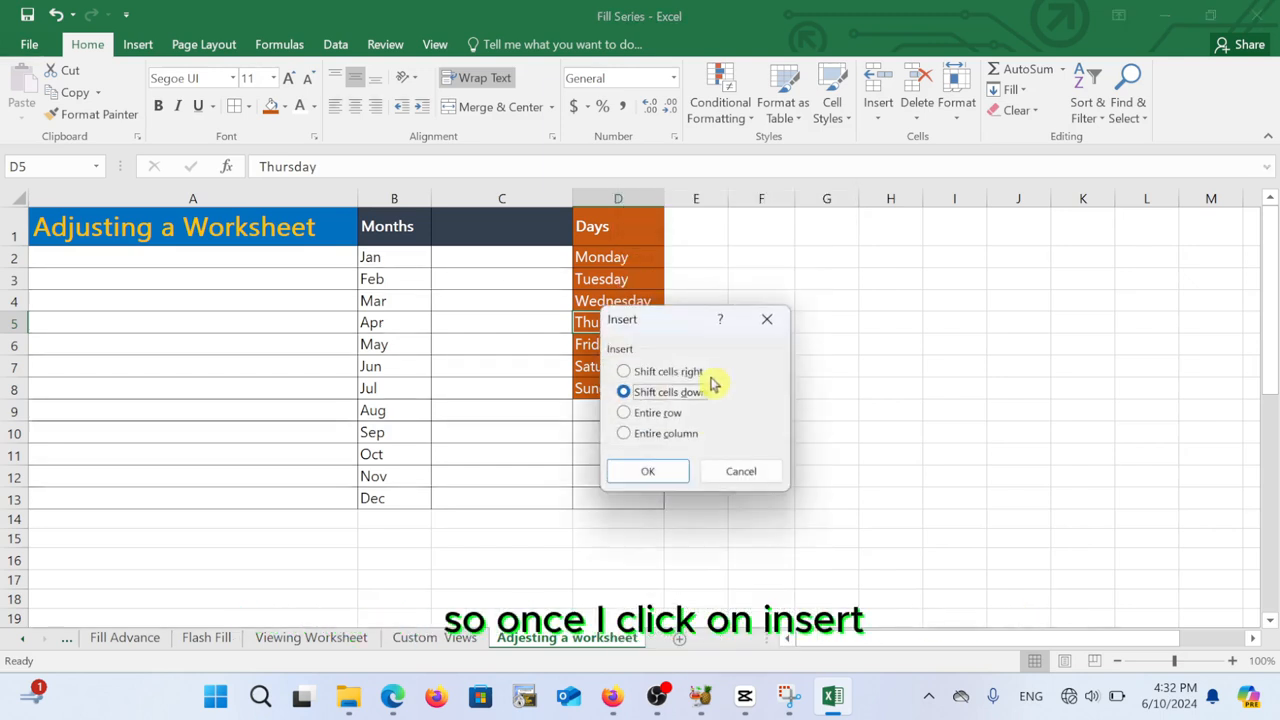
pyautogui.moveTo(666, 323); pyautogui.dragTo(900, 254)
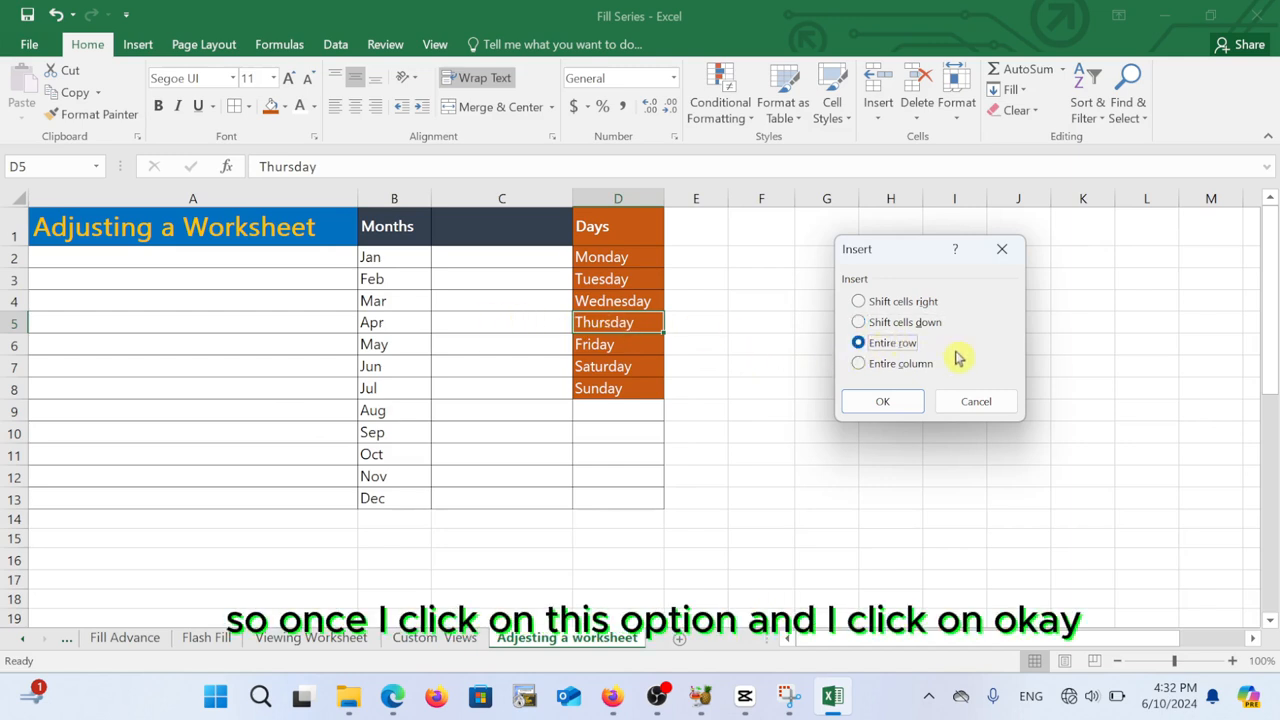
pyautogui.click(884, 403)
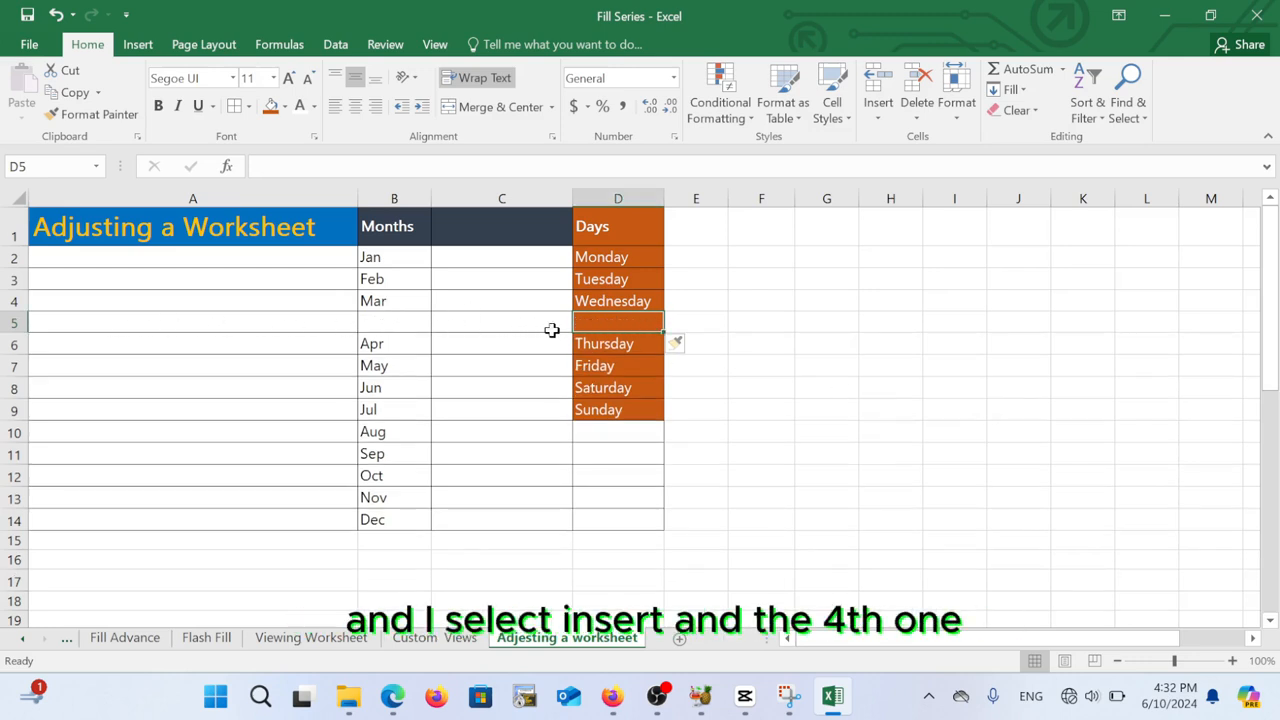
# Insert an entire column before the Days column, starting from cell D5.
pyautogui.rightClick(619, 327)
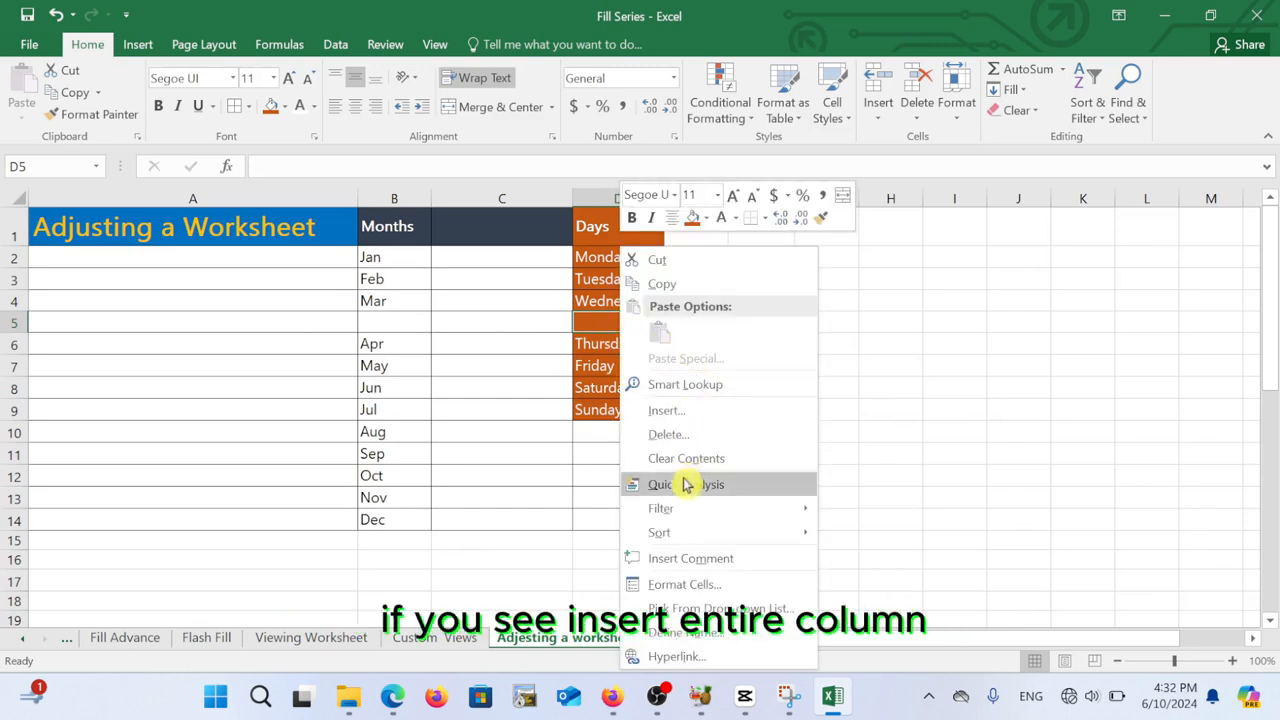
pyautogui.click(667, 410)
pyautogui.moveTo(668, 318); pyautogui.dragTo(1022, 211)
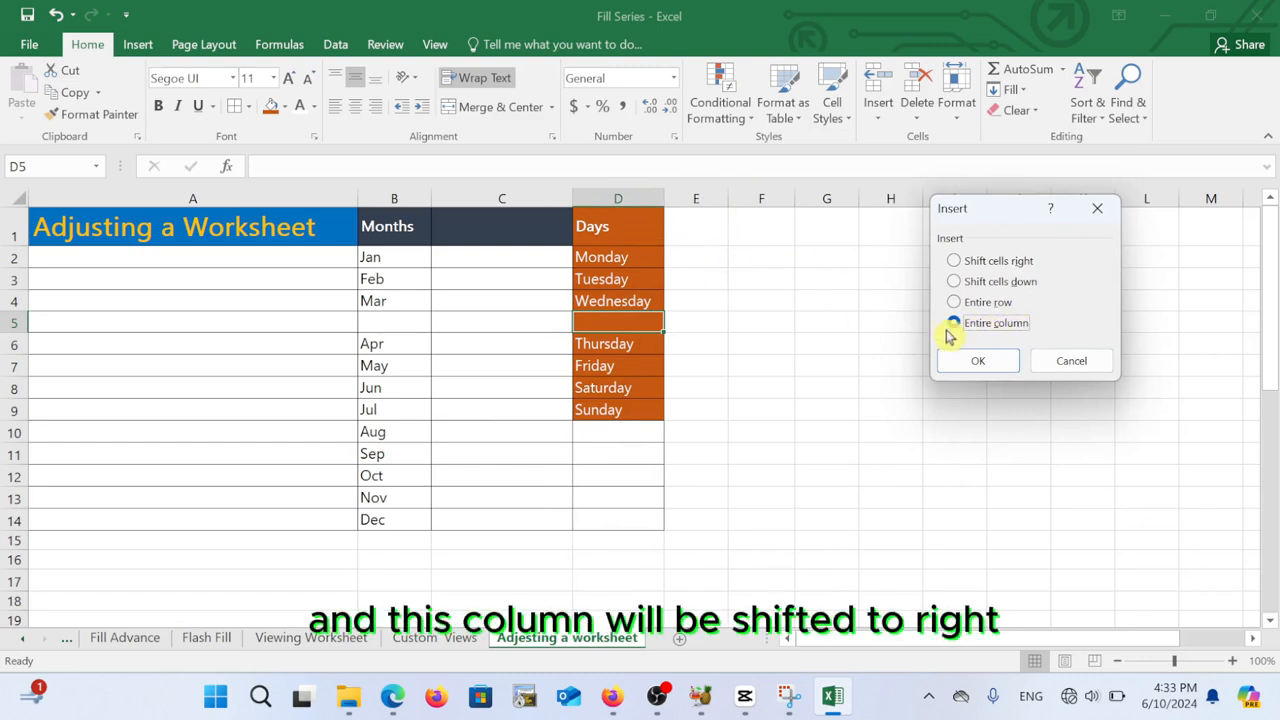
pyautogui.click(971, 360)
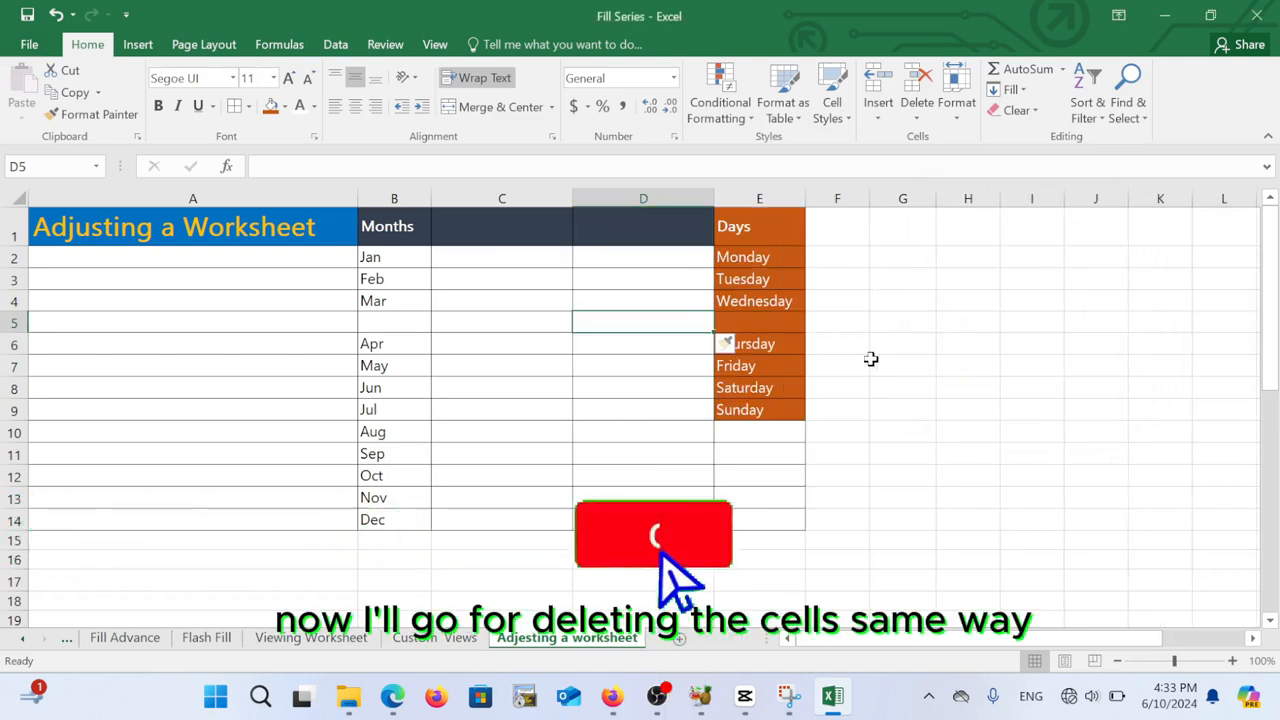
# Delete the entire blank row 5 between Mar and Apr.
pyautogui.rightClick(634, 321)
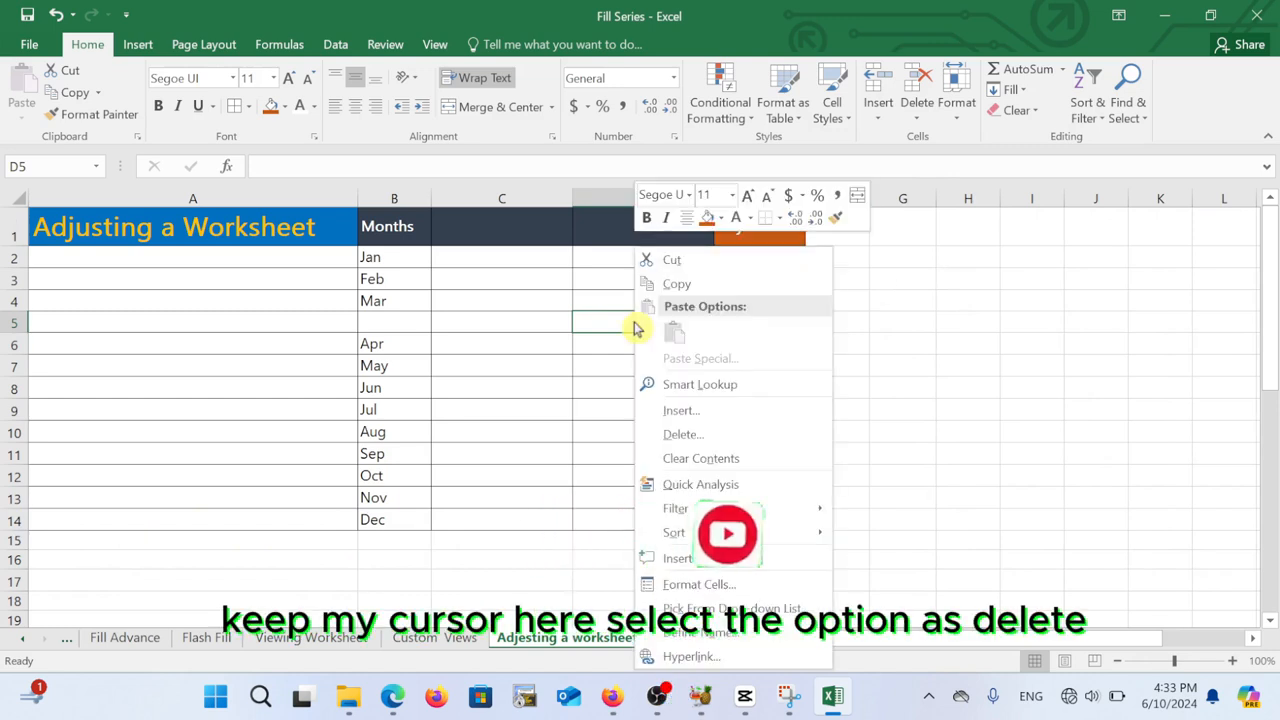
pyautogui.click(697, 434)
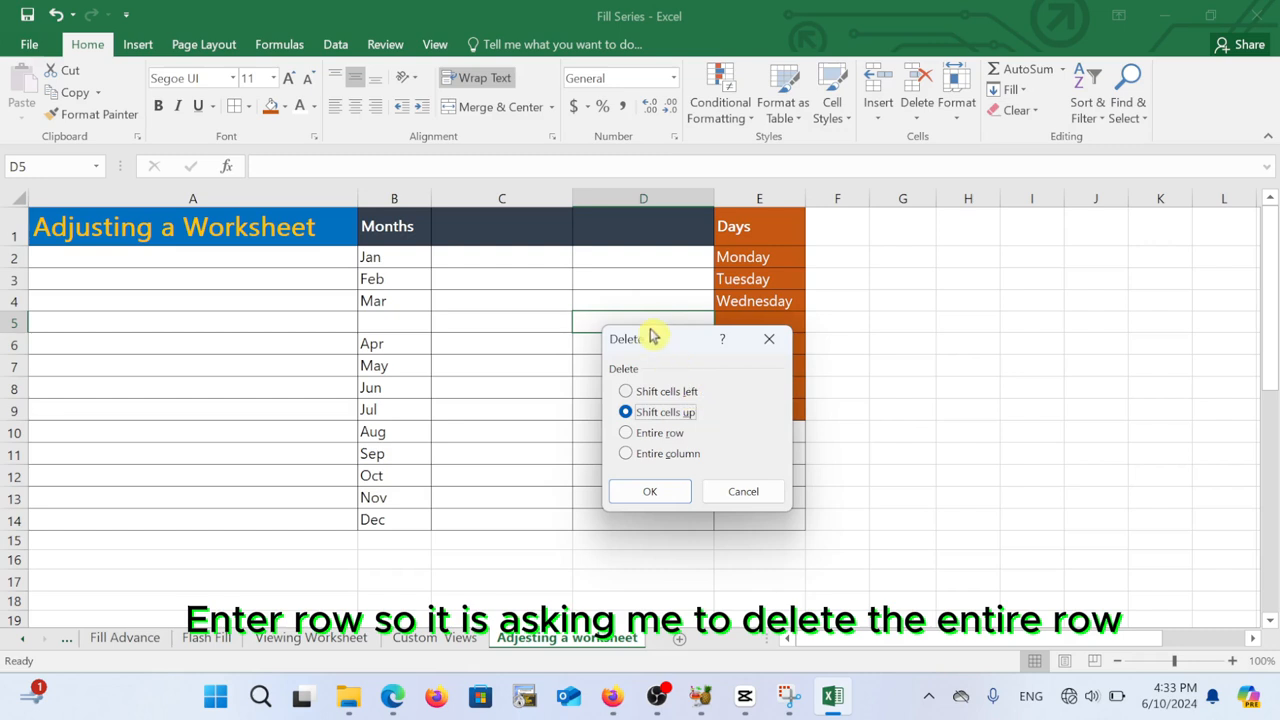
pyautogui.moveTo(652, 337); pyautogui.dragTo(980, 241)
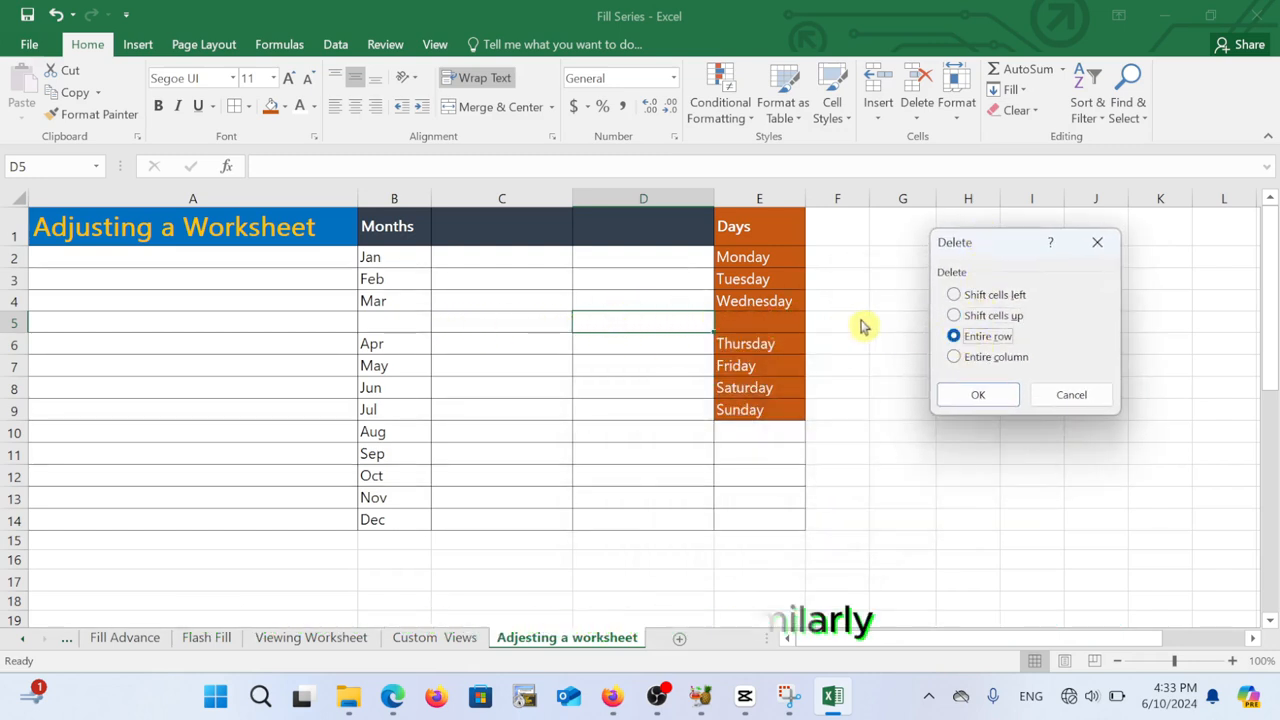
pyautogui.click(987, 394)
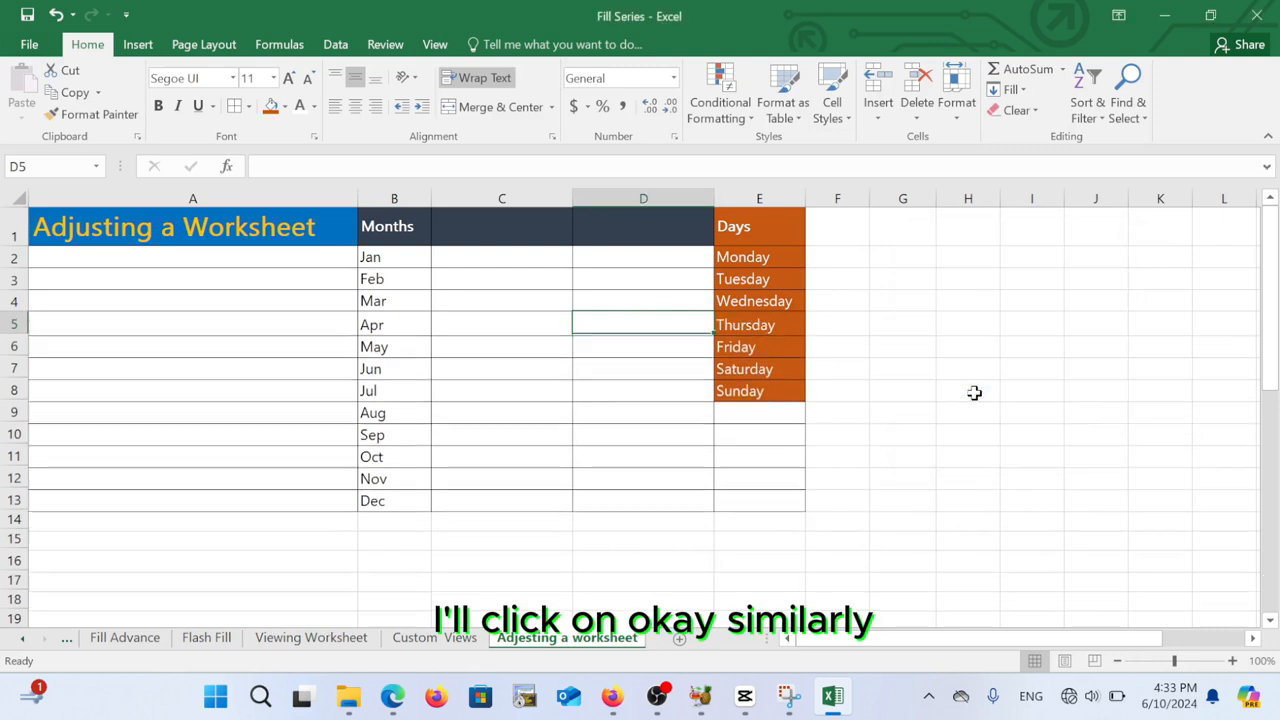
# Delete the entire blank column D in front of the Days column.
pyautogui.rightClick(614, 323)
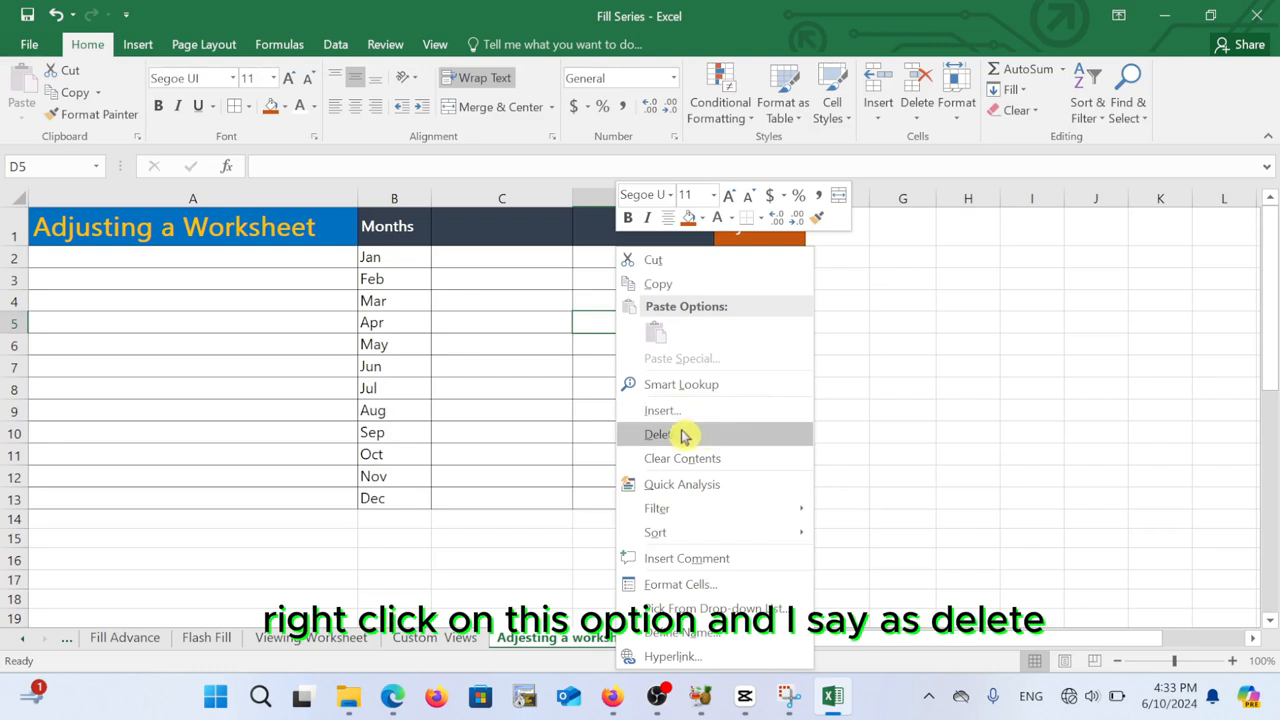
pyautogui.click(686, 434)
pyautogui.moveTo(722, 330); pyautogui.dragTo(1000, 209)
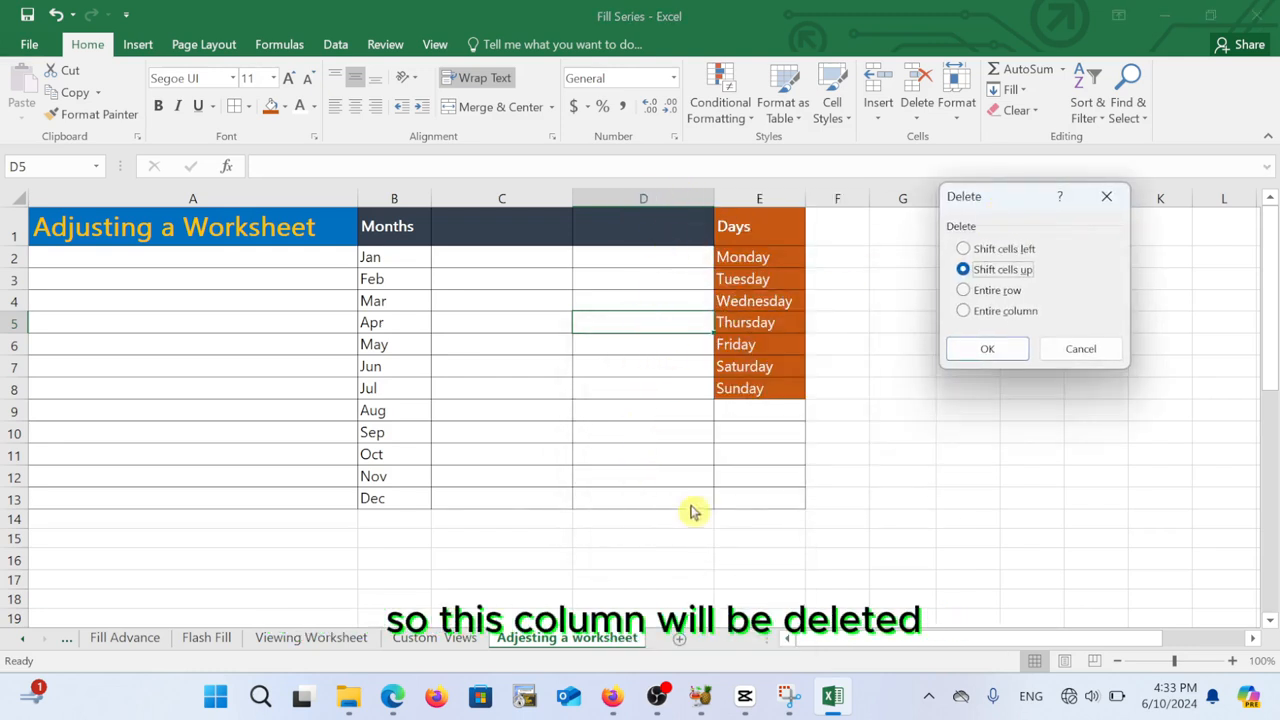
pyautogui.click(968, 312)
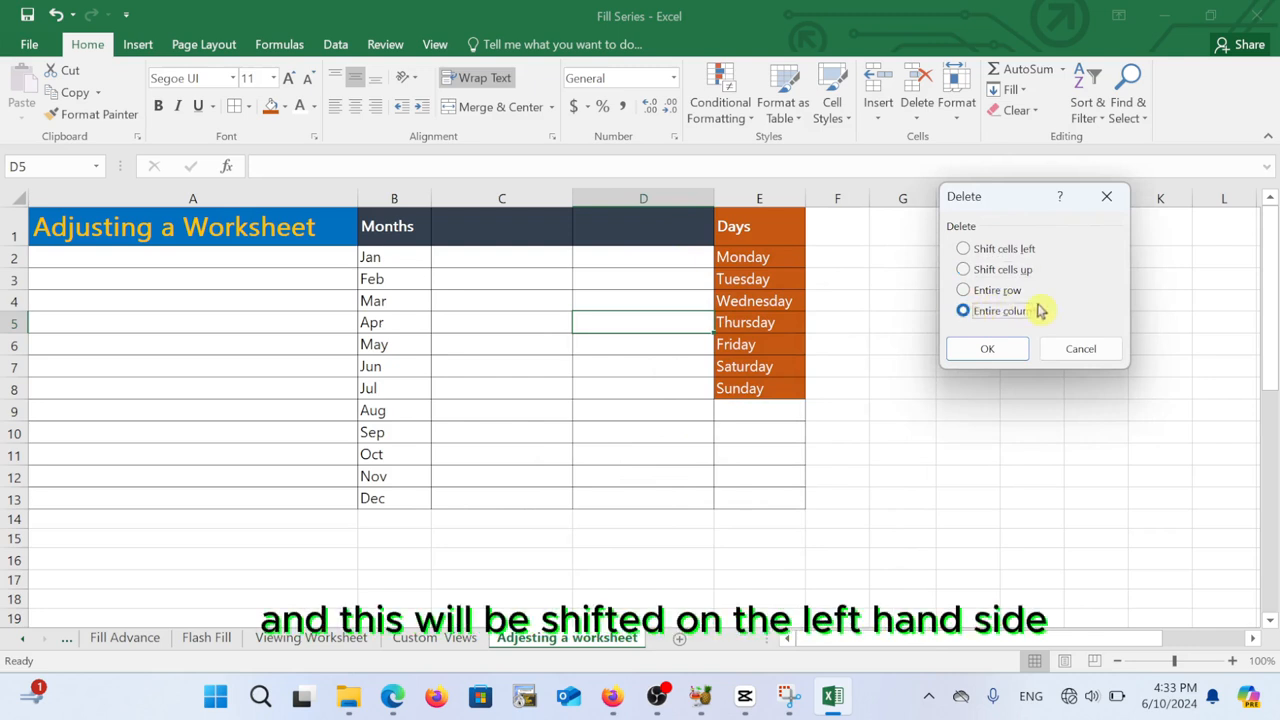
pyautogui.click(990, 350)
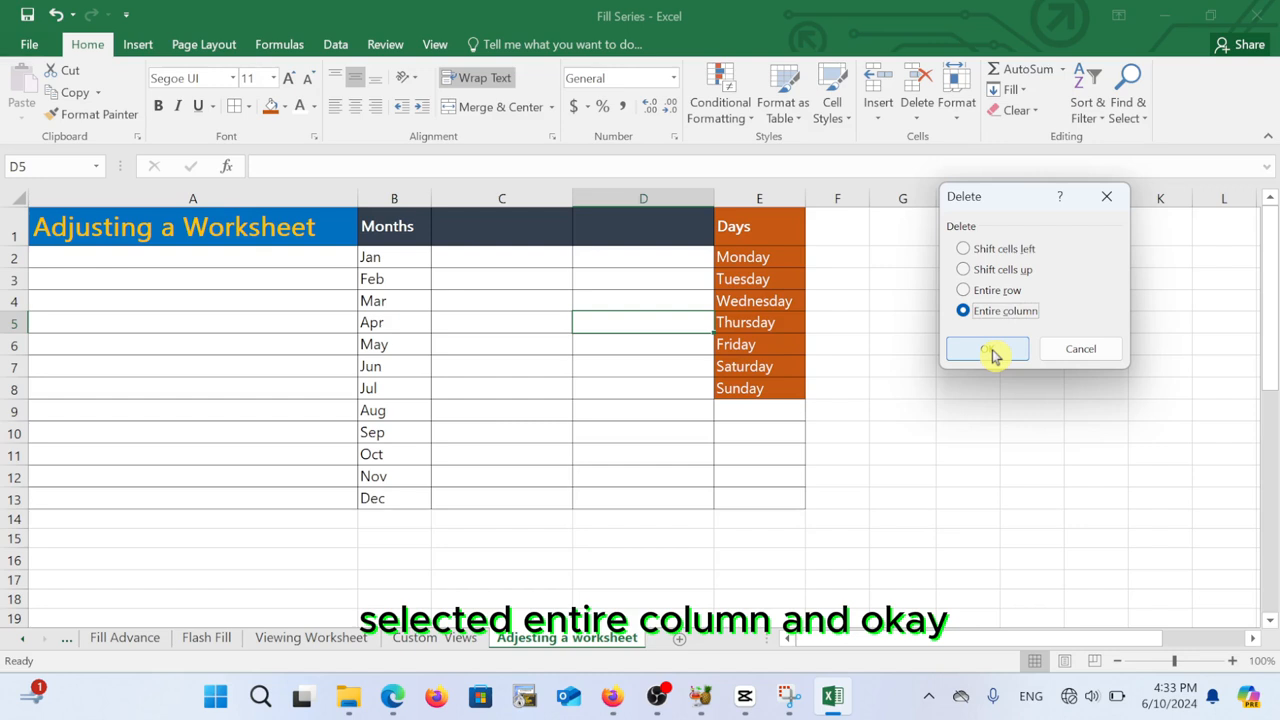
pyautogui.click(990, 350)
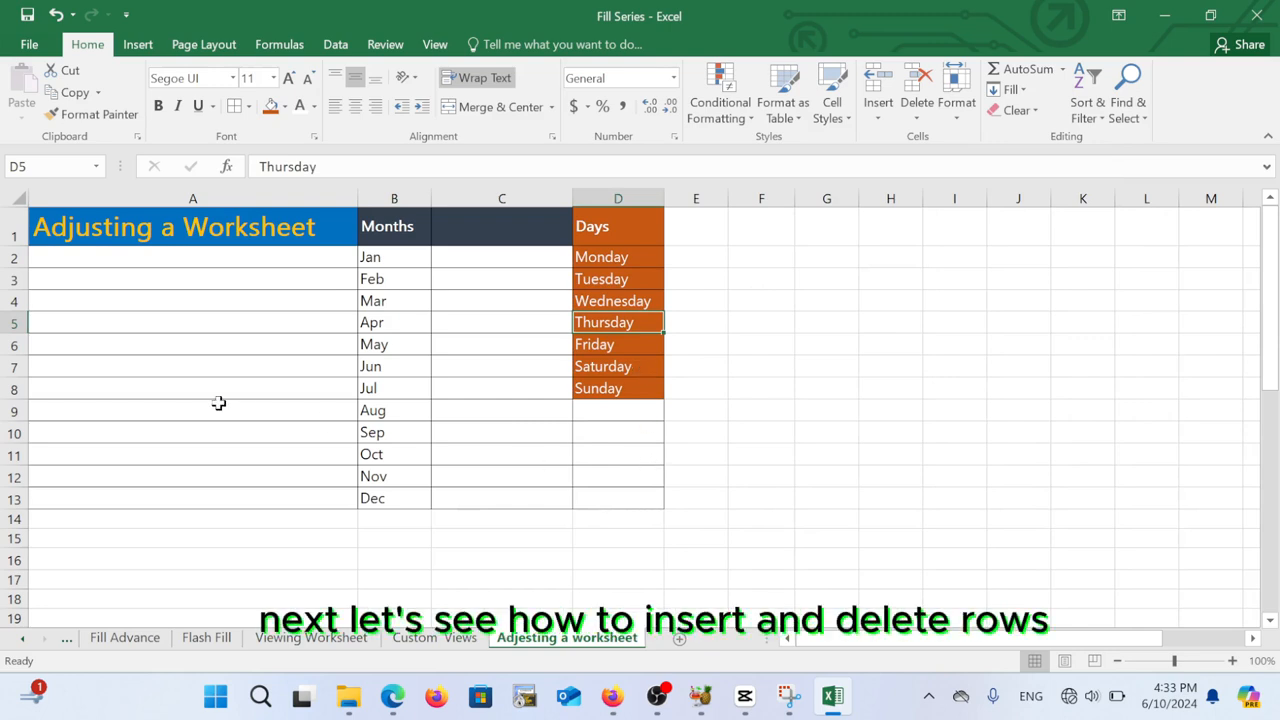
# Insert an entire row above row 4, the Mar and Wednesday row.
pyautogui.click(14, 322)
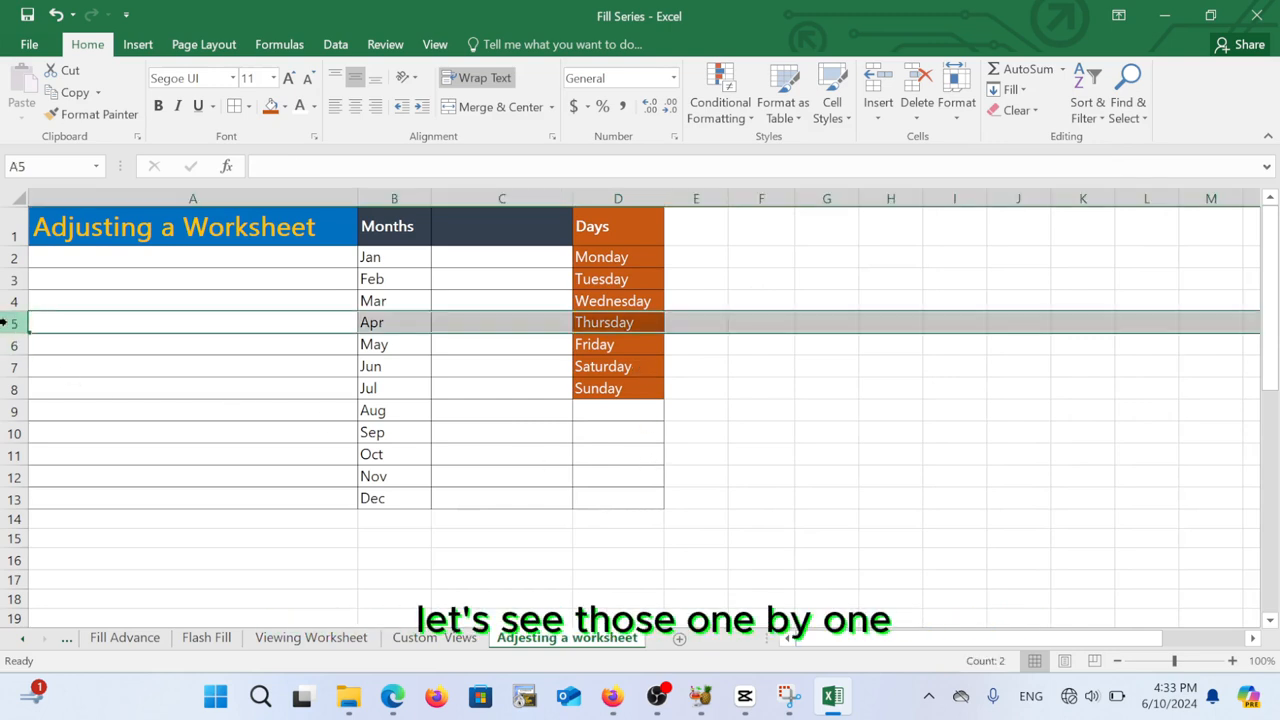
pyautogui.click(243, 297)
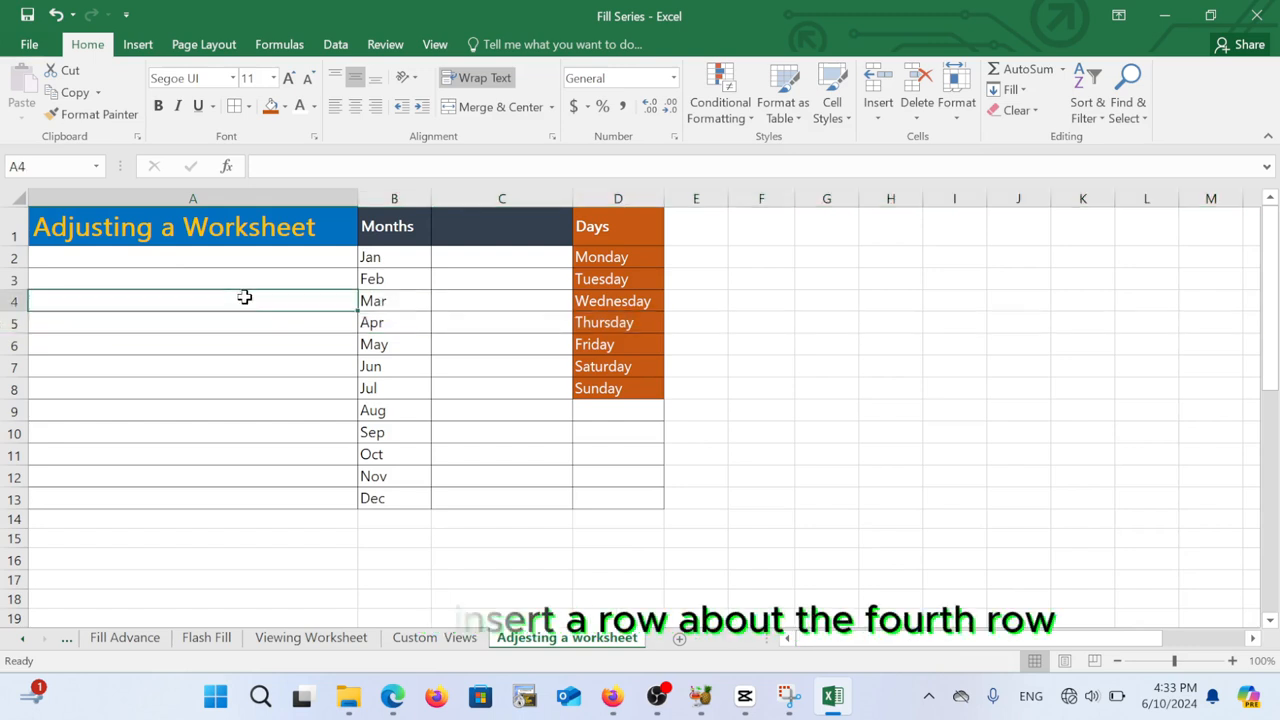
pyautogui.click(19, 303)
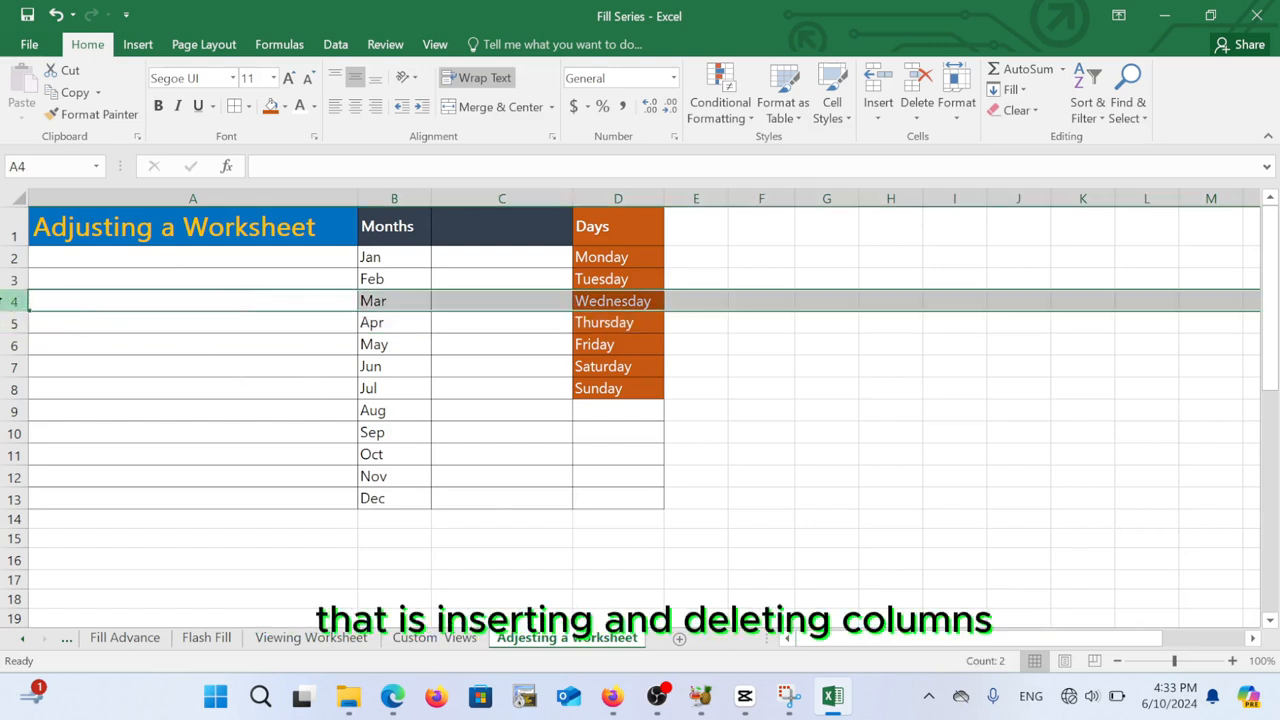
pyautogui.rightClick(6, 305)
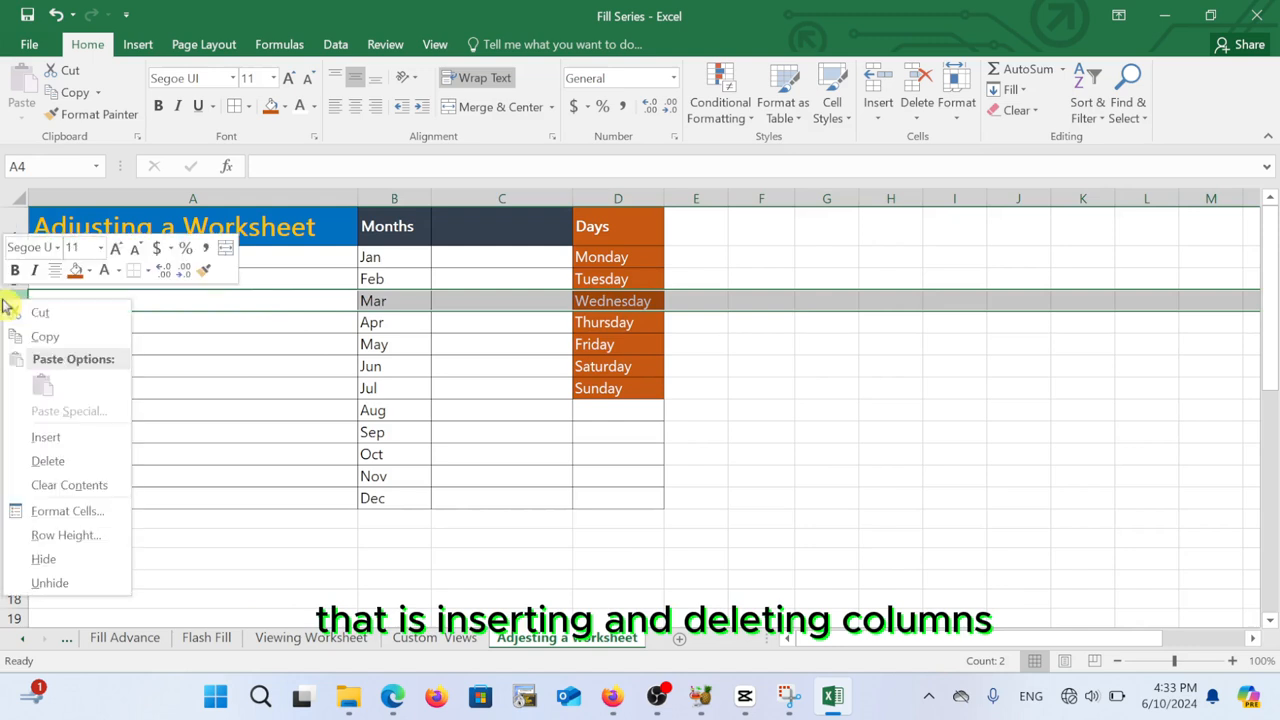
pyautogui.click(1, 300)
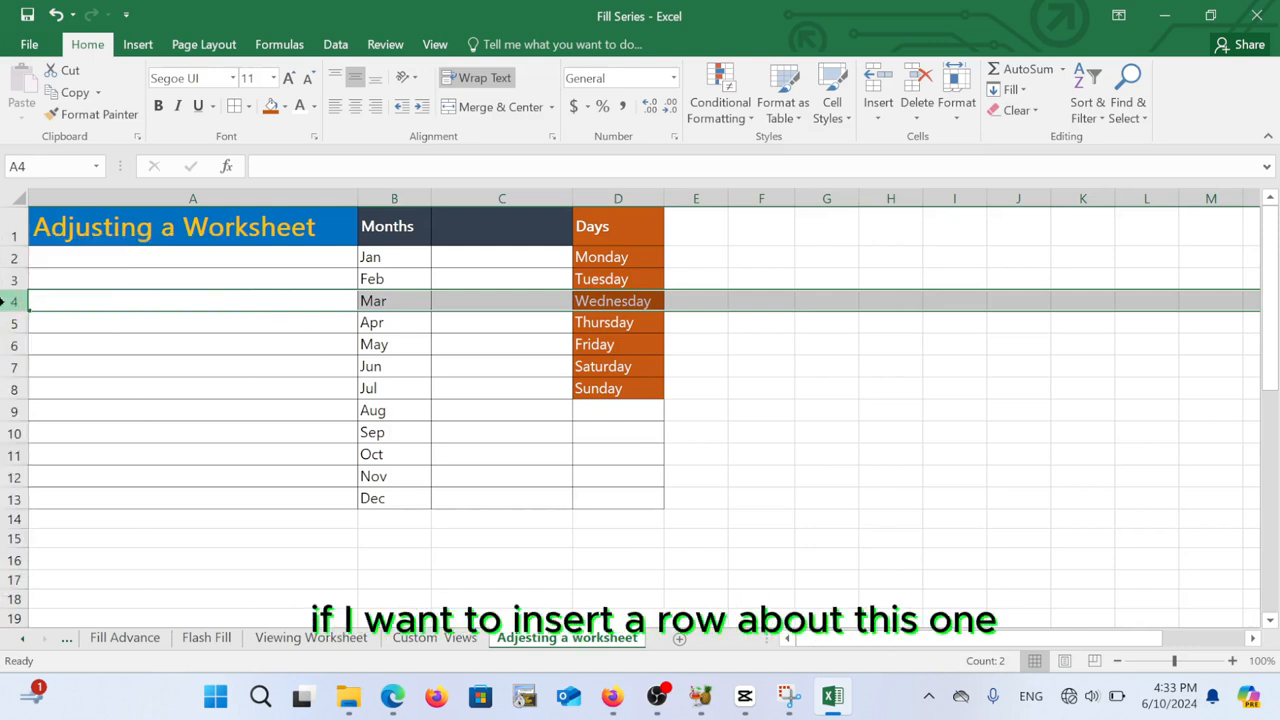
pyautogui.rightClick(6, 300)
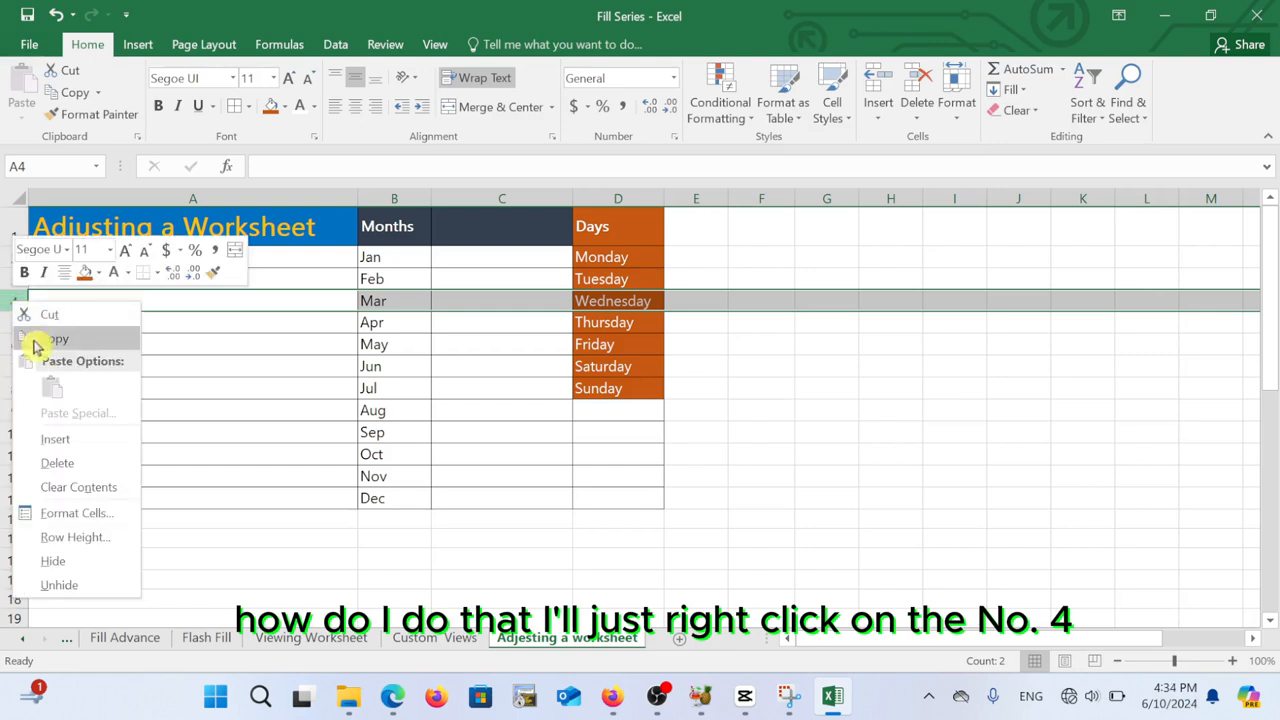
pyautogui.click(61, 446)
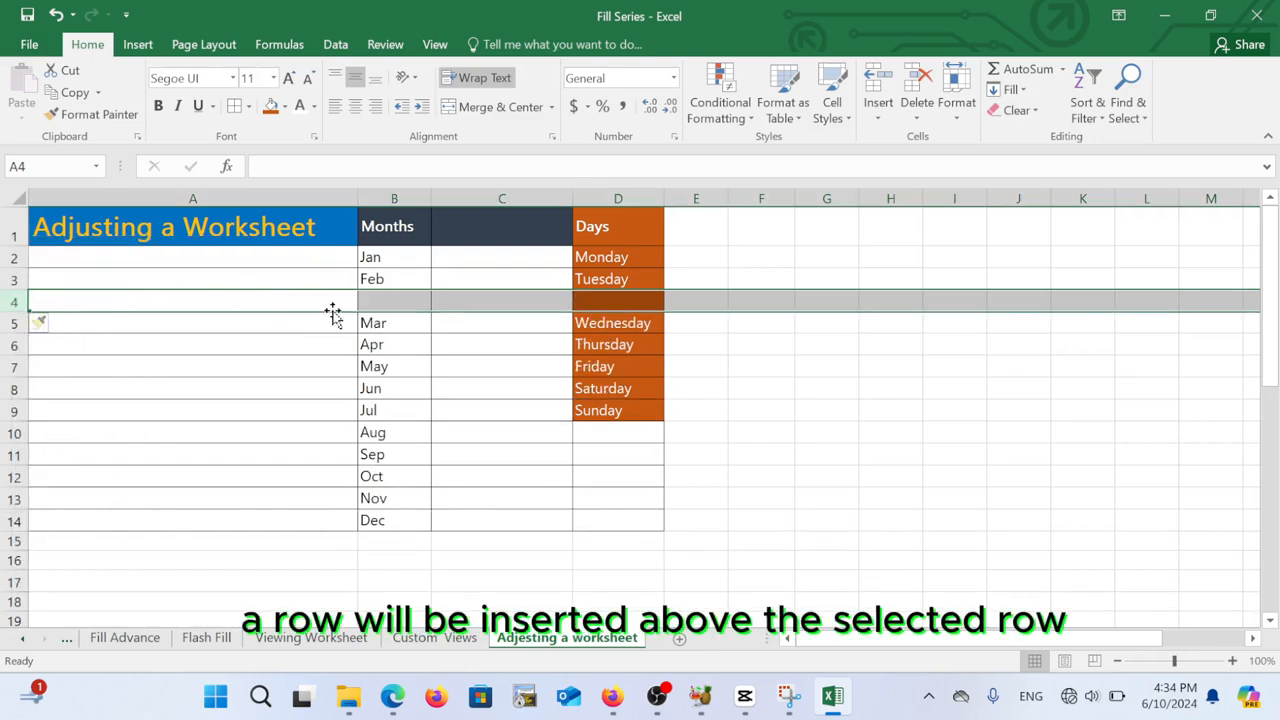
pyautogui.click(258, 302)
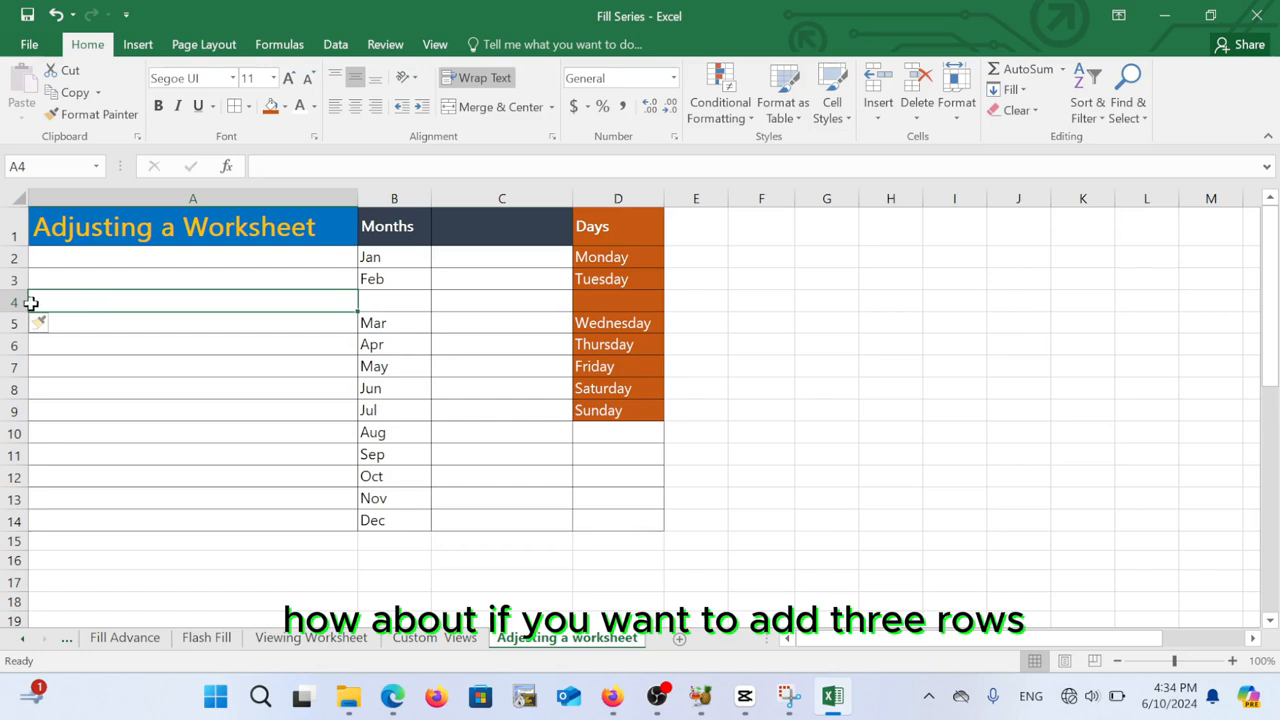
# Insert three entire rows above row 4, using rows 4 to 6 as the selection.
pyautogui.moveTo(10, 301); pyautogui.dragTo(4, 342)
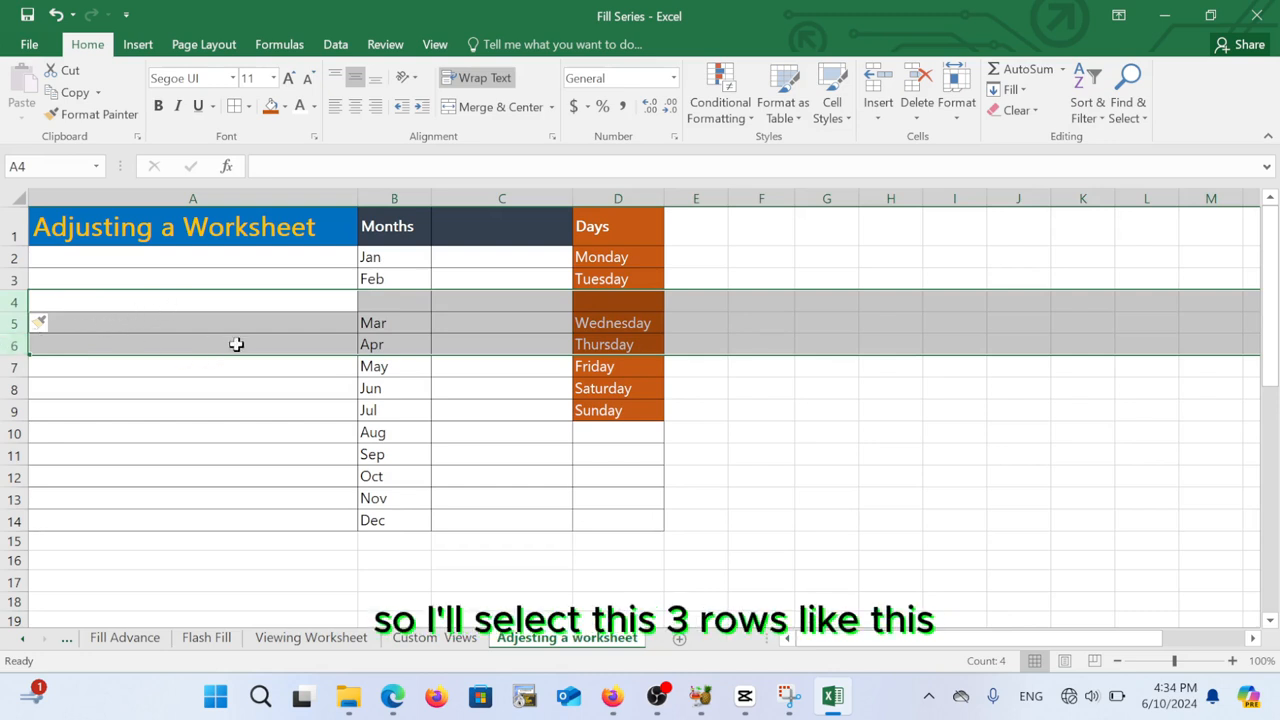
pyautogui.rightClick(10, 322)
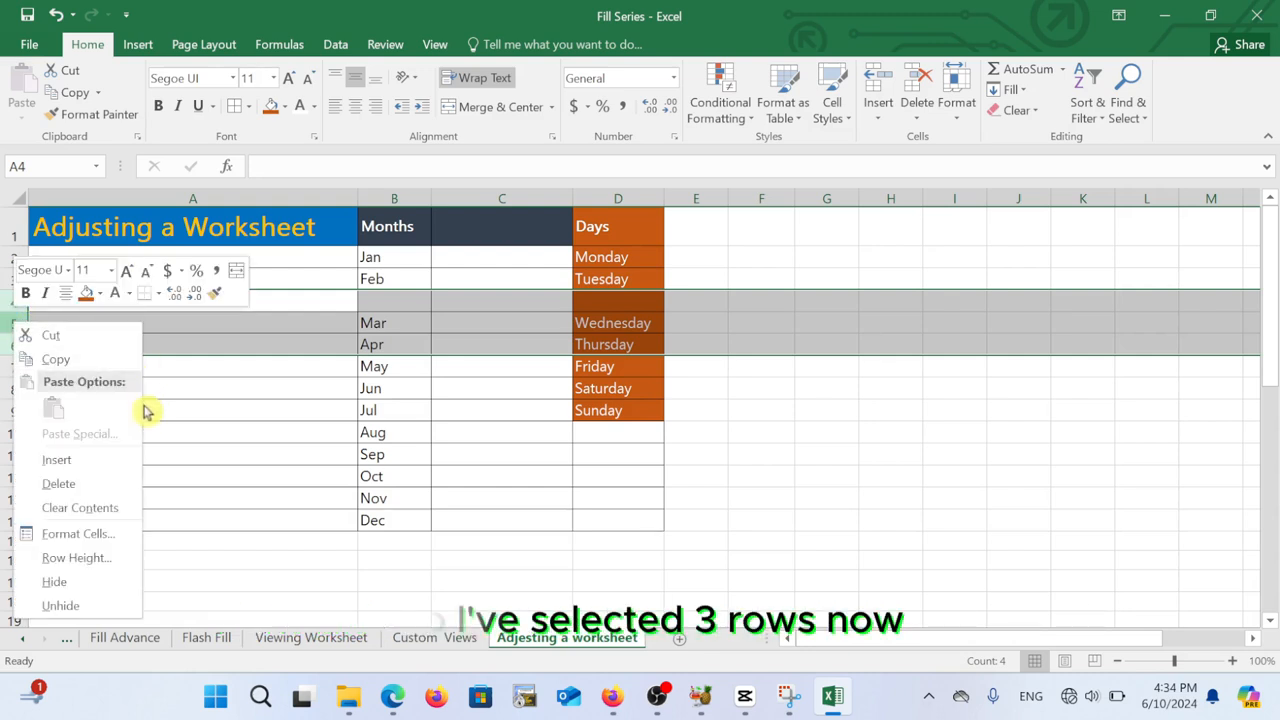
pyautogui.click(85, 461)
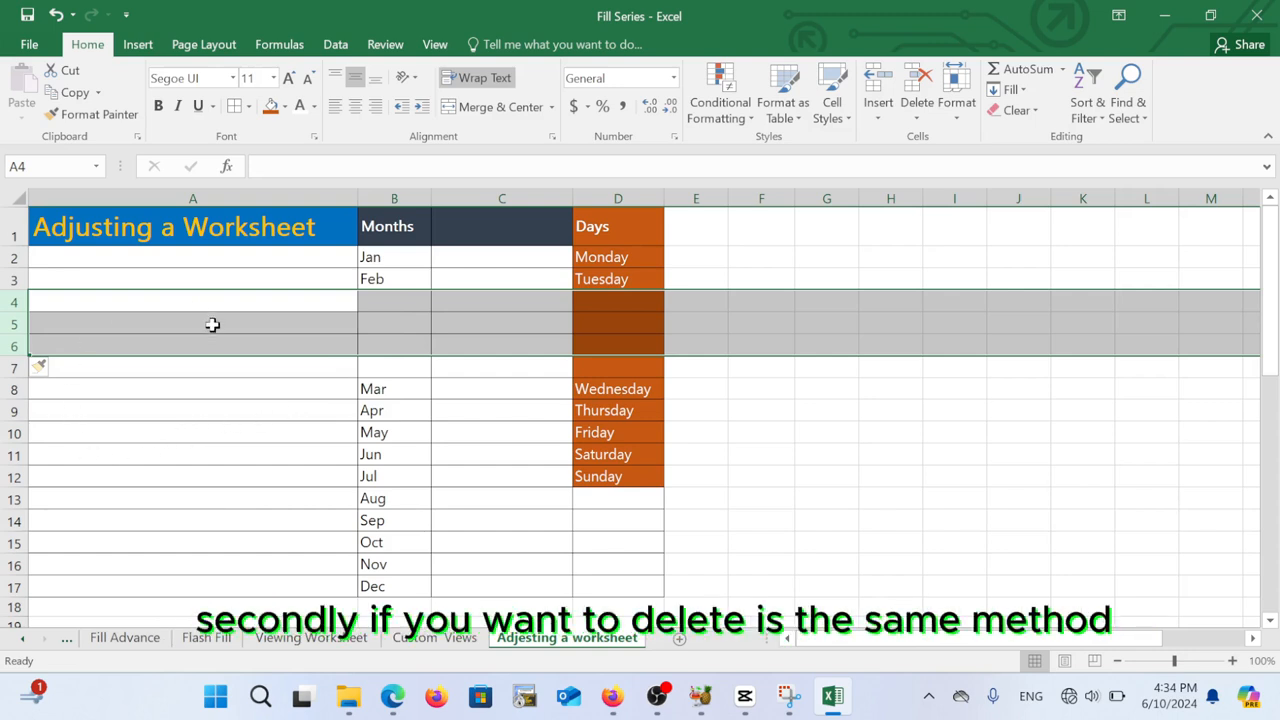
# Delete the three blank rows 4 to 6 below the Feb row.
pyautogui.rightClick(10, 324)
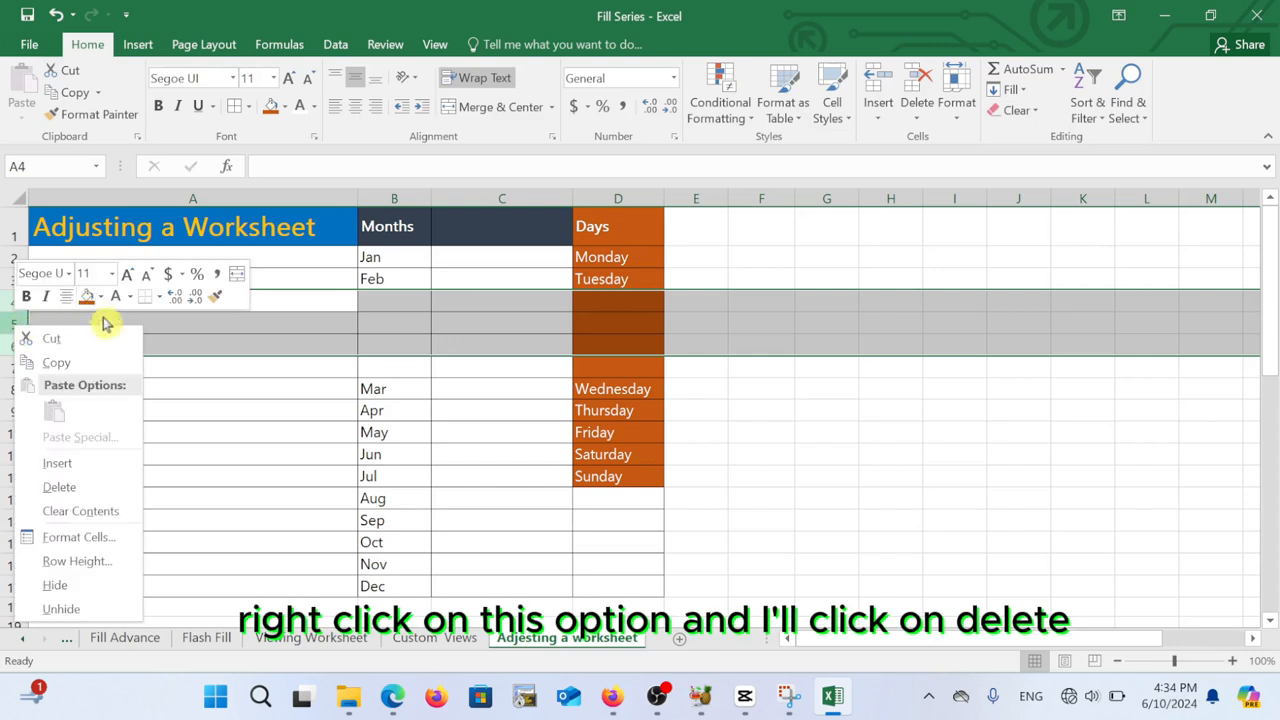
pyautogui.click(80, 496)
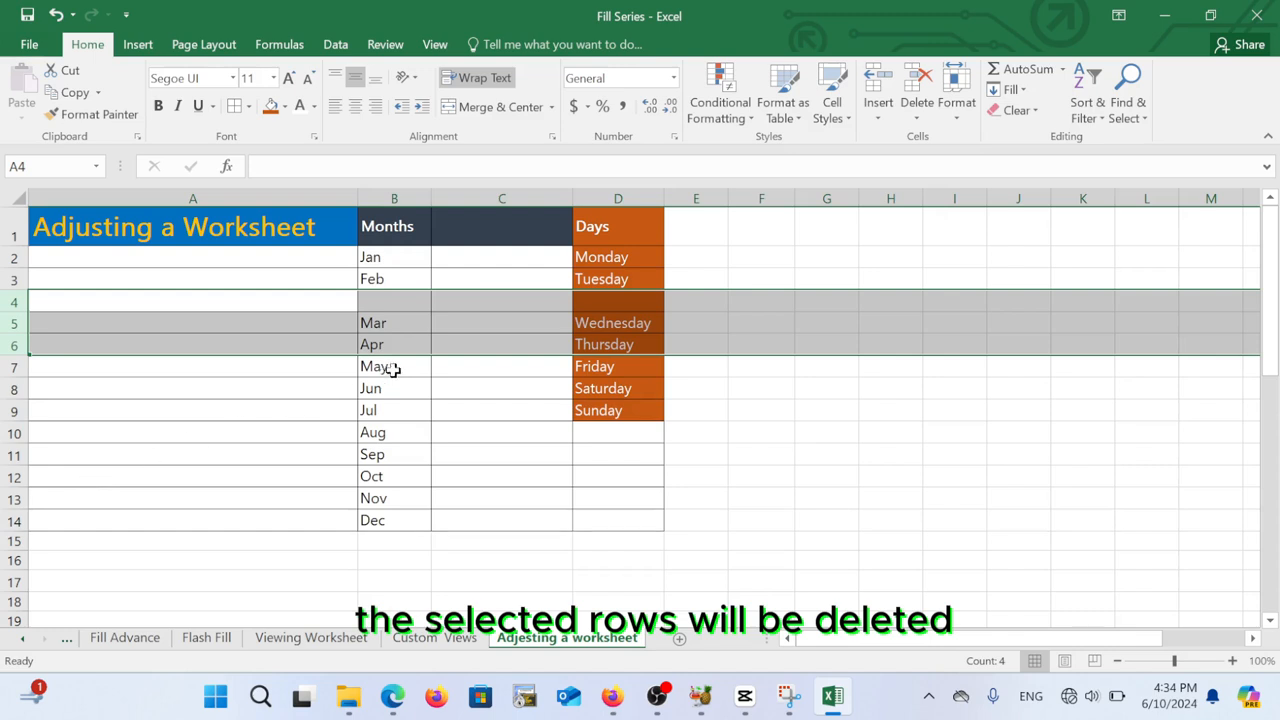
pyautogui.click(250, 414)
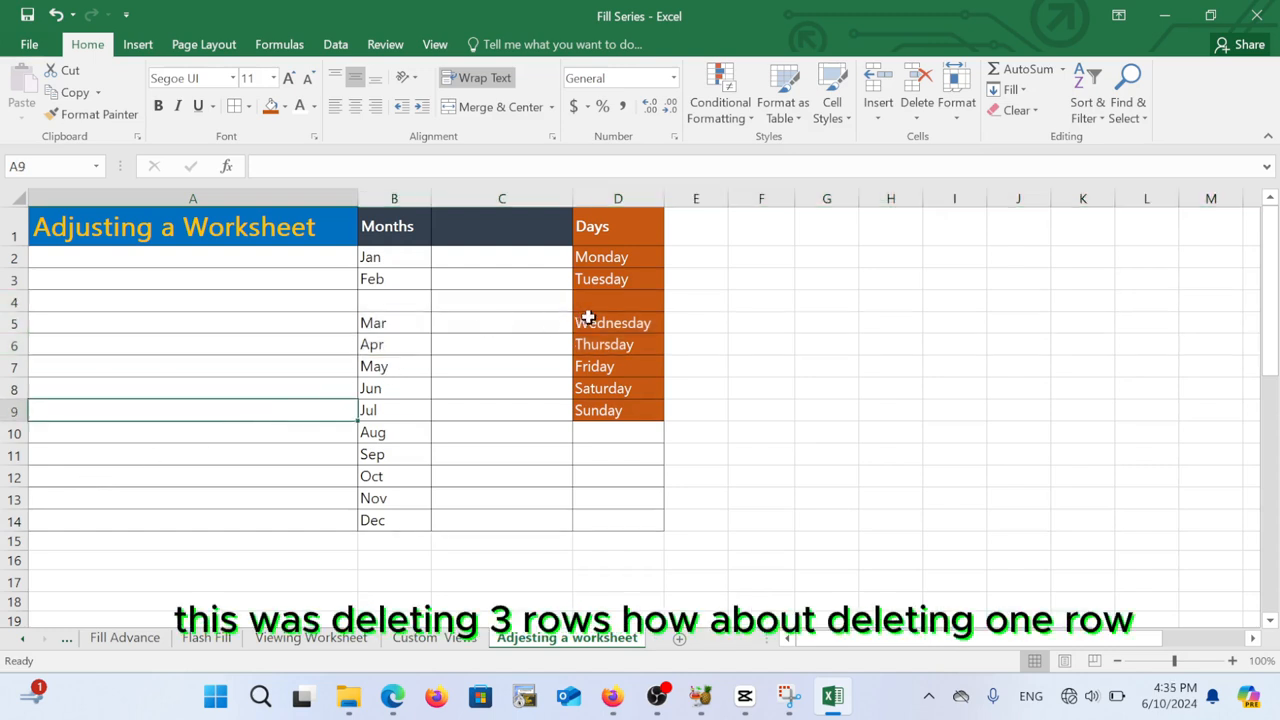
# Delete the single remaining blank row 4 between Feb and Mar.
pyautogui.click(8, 301)
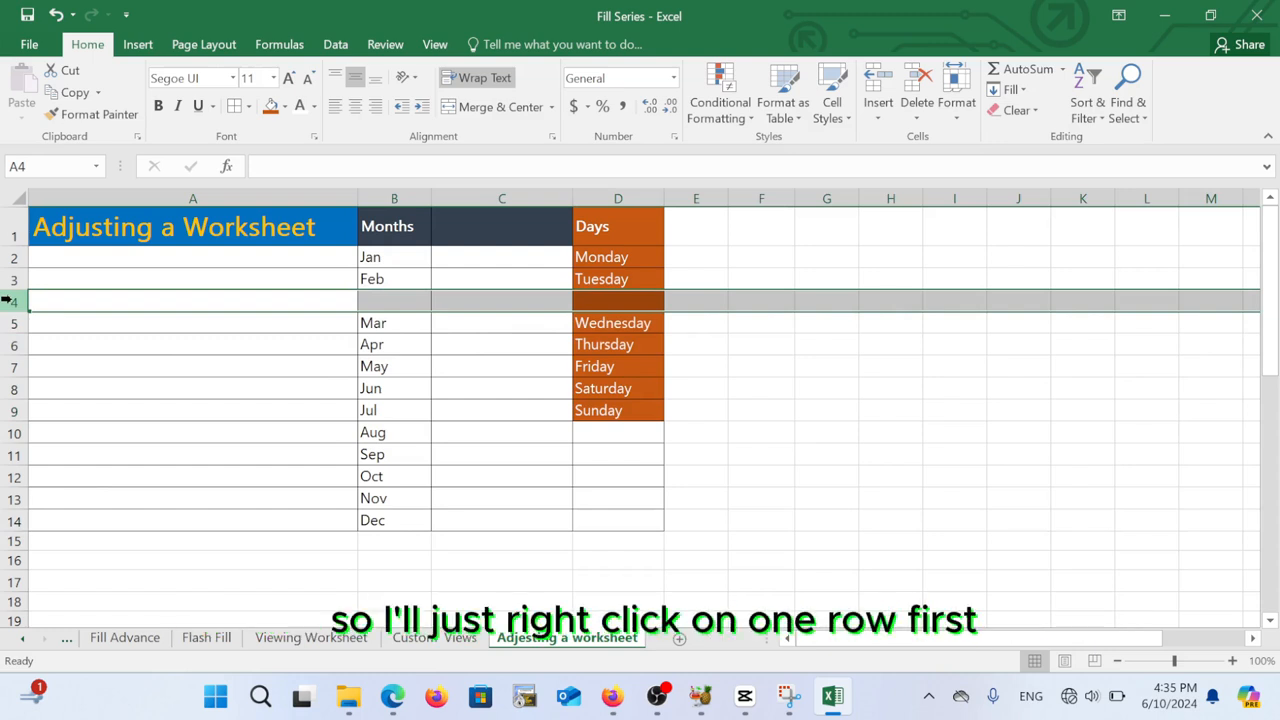
pyautogui.rightClick(8, 301)
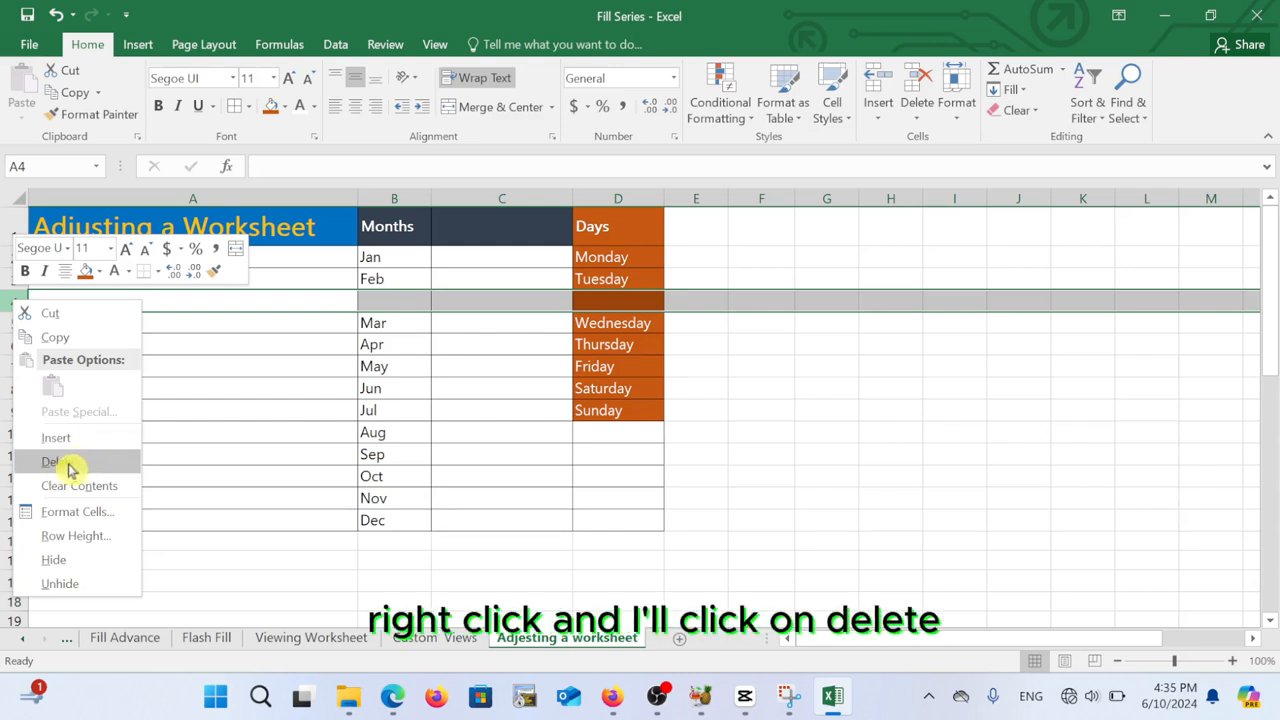
pyautogui.click(68, 464)
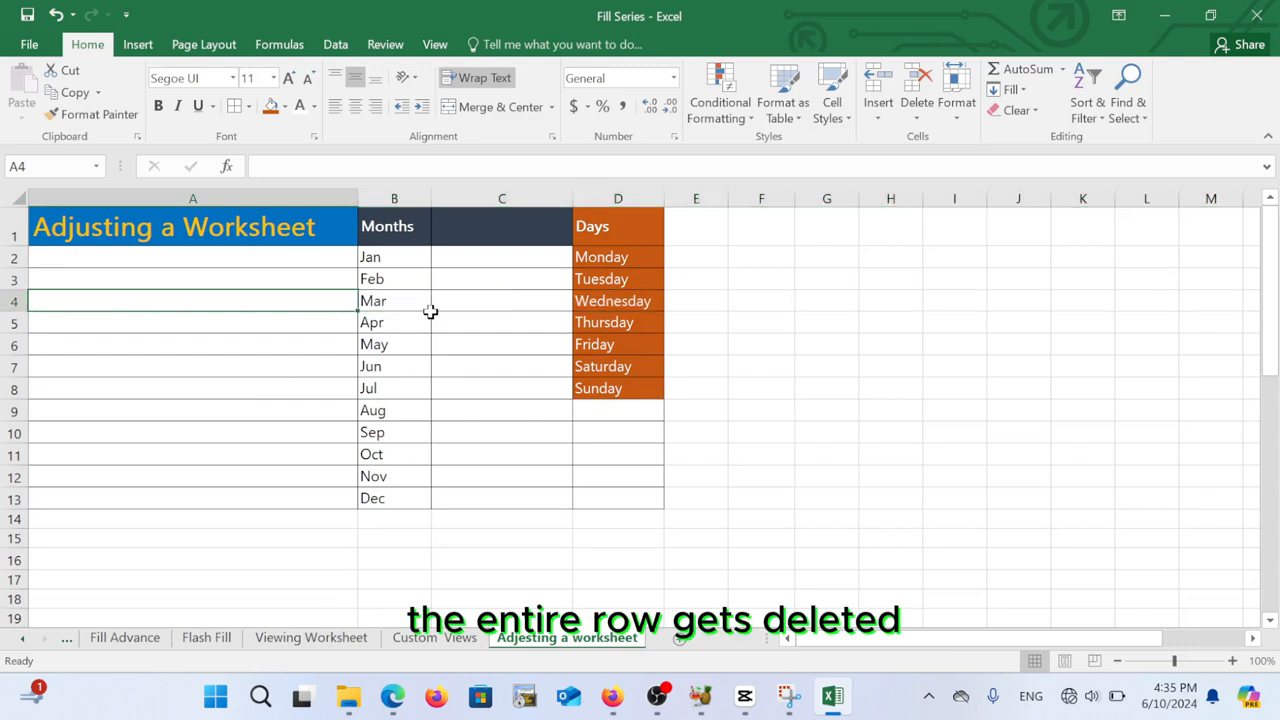
# Insert an entire column in front of the Days column D.
pyautogui.click(618, 491)
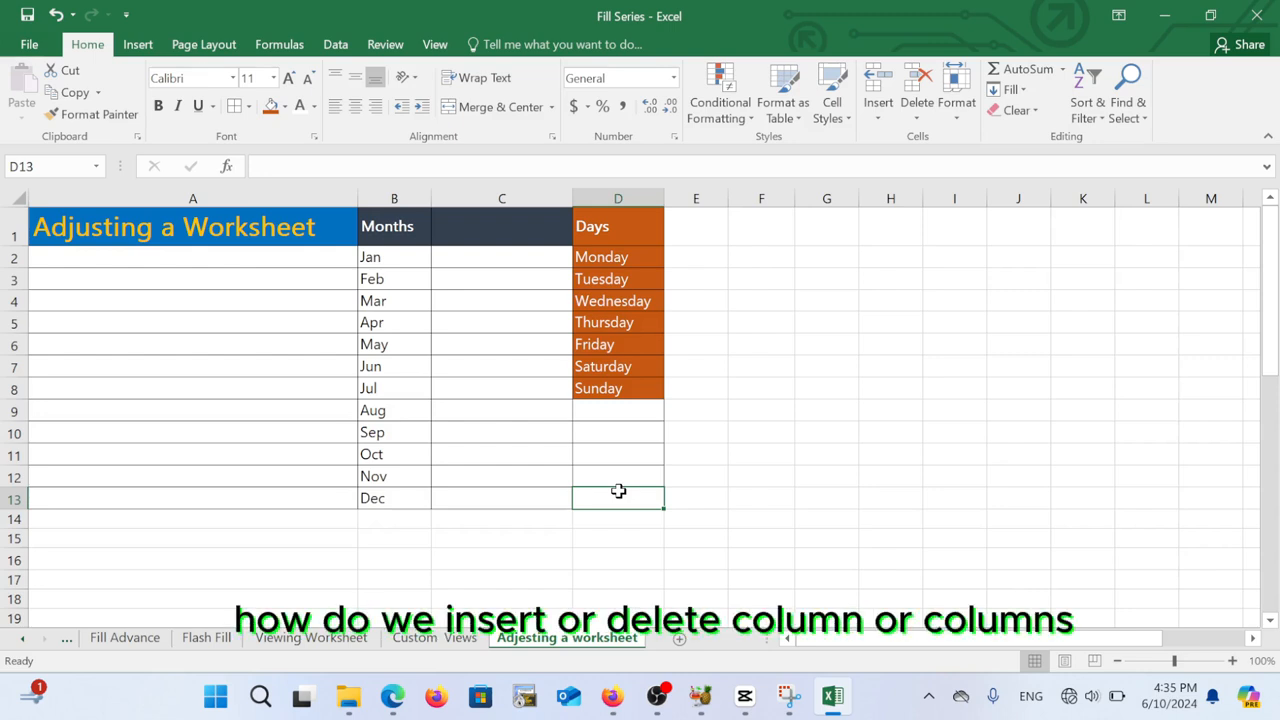
pyautogui.click(512, 193)
pyautogui.click(601, 189)
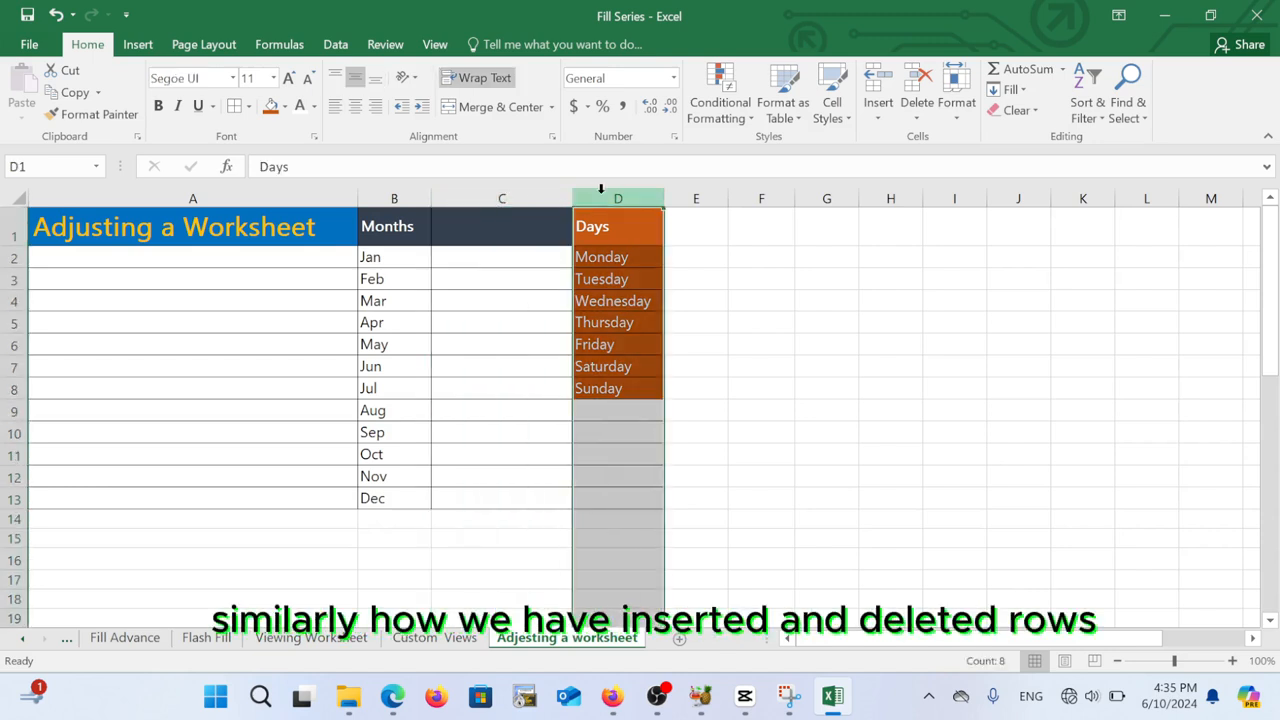
pyautogui.click(697, 193)
pyautogui.click(637, 189)
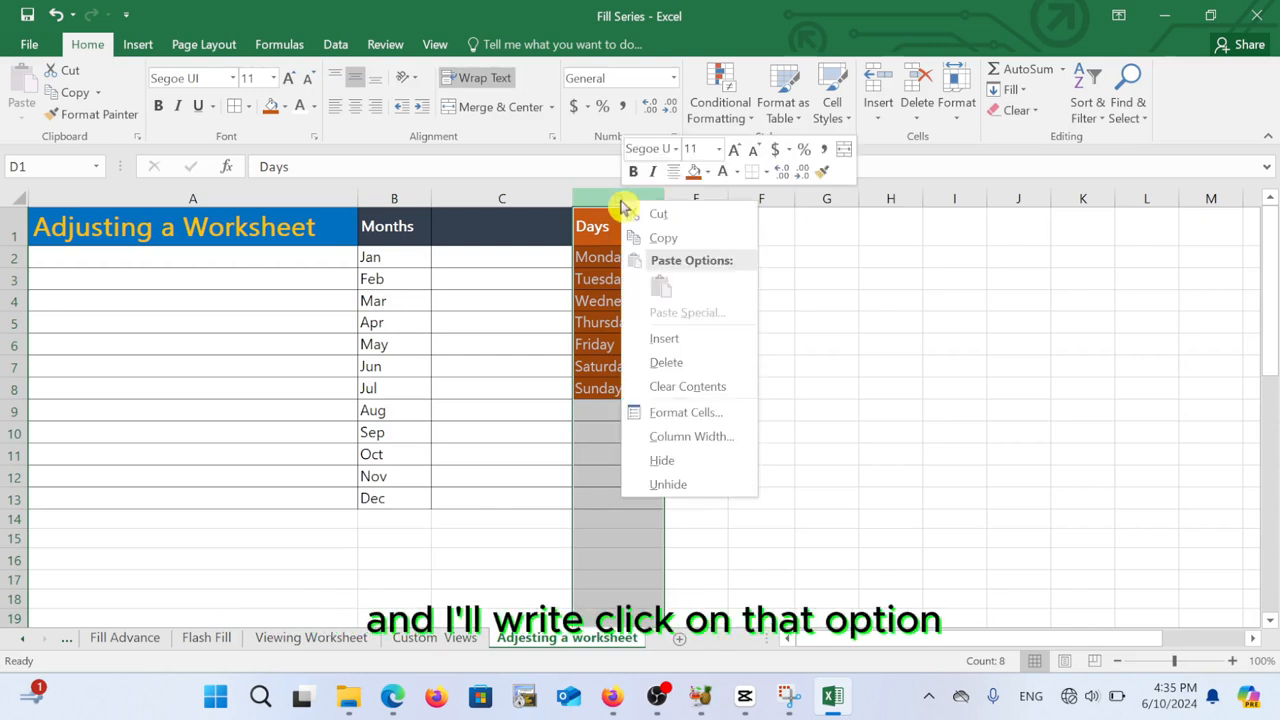
pyautogui.rightClick(619, 197)
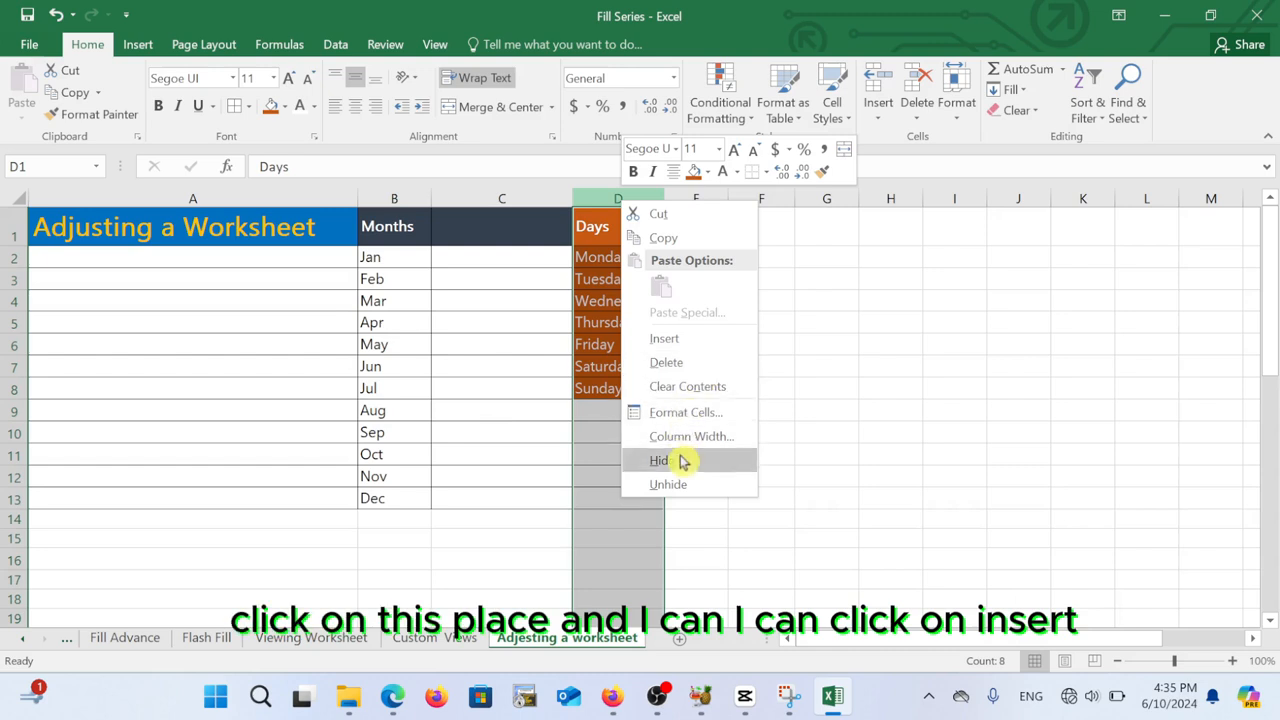
pyautogui.click(683, 343)
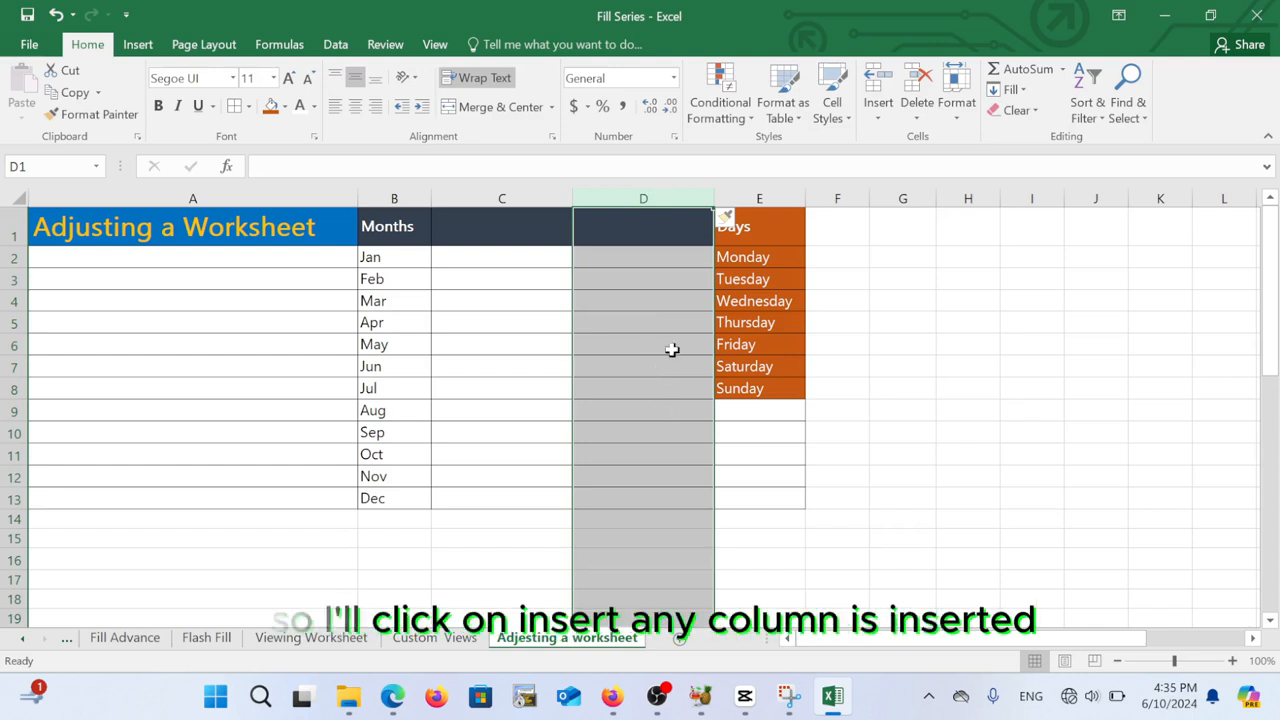
pyautogui.rightClick(659, 405)
pyautogui.press('Escape')
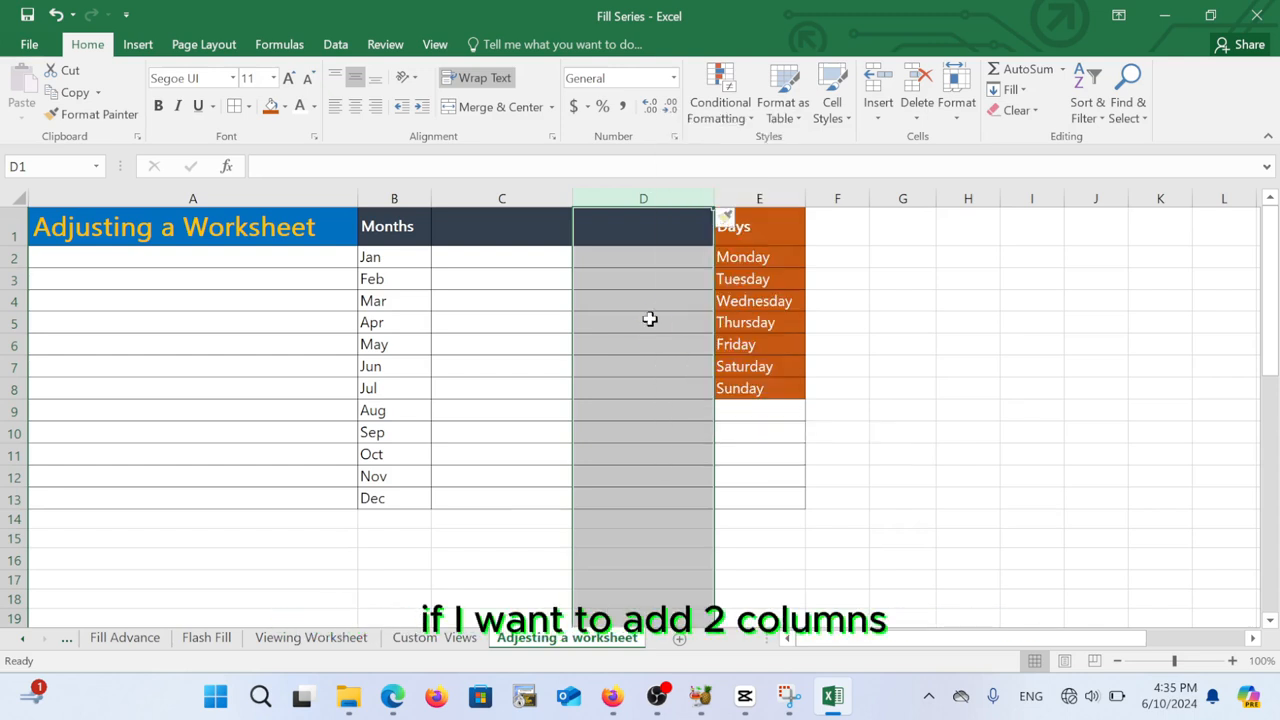
# Insert two entire columns directly after the Months column, using columns C and D as the selection.
pyautogui.click(635, 325)
pyautogui.moveTo(505, 198); pyautogui.dragTo(631, 194)
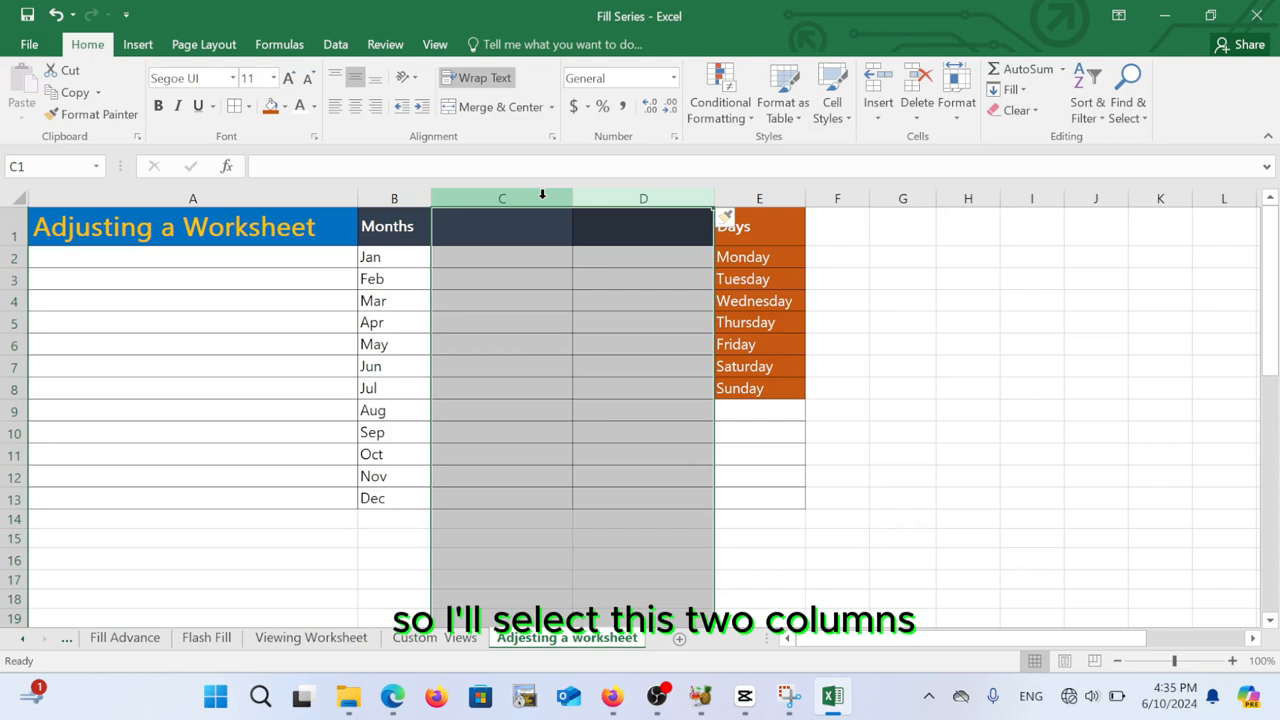
pyautogui.rightClick(542, 194)
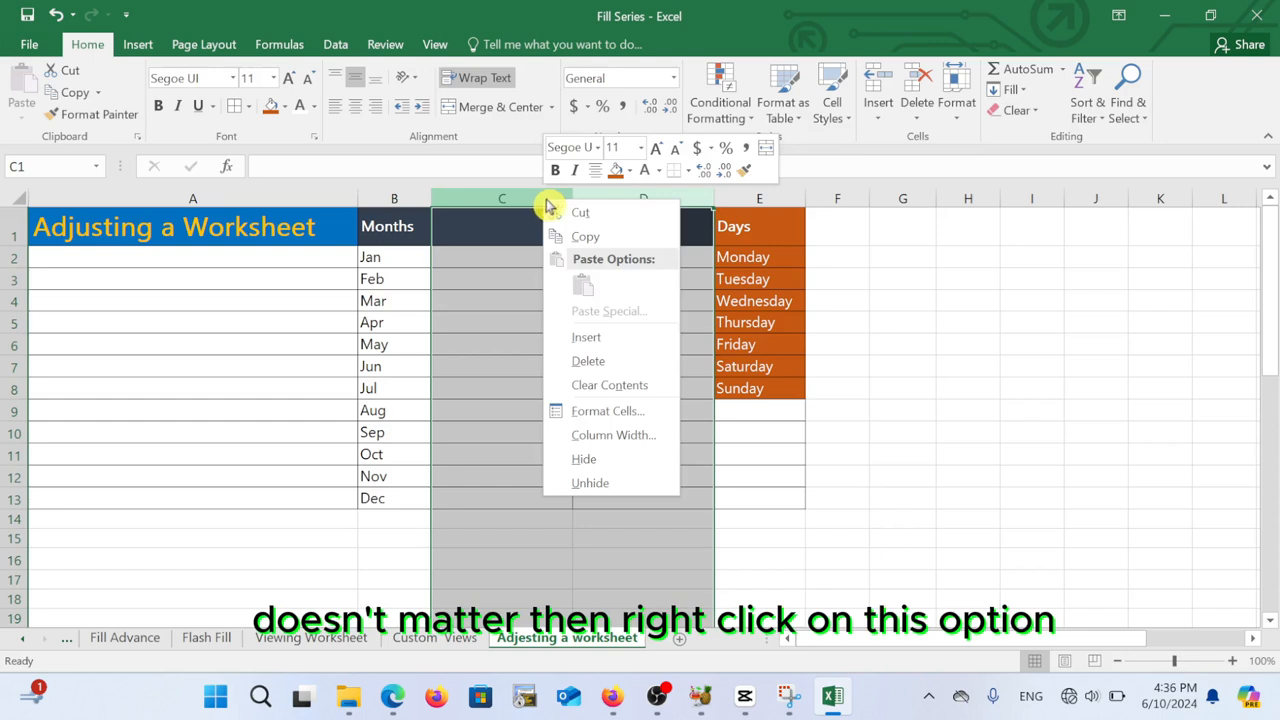
pyautogui.click(588, 345)
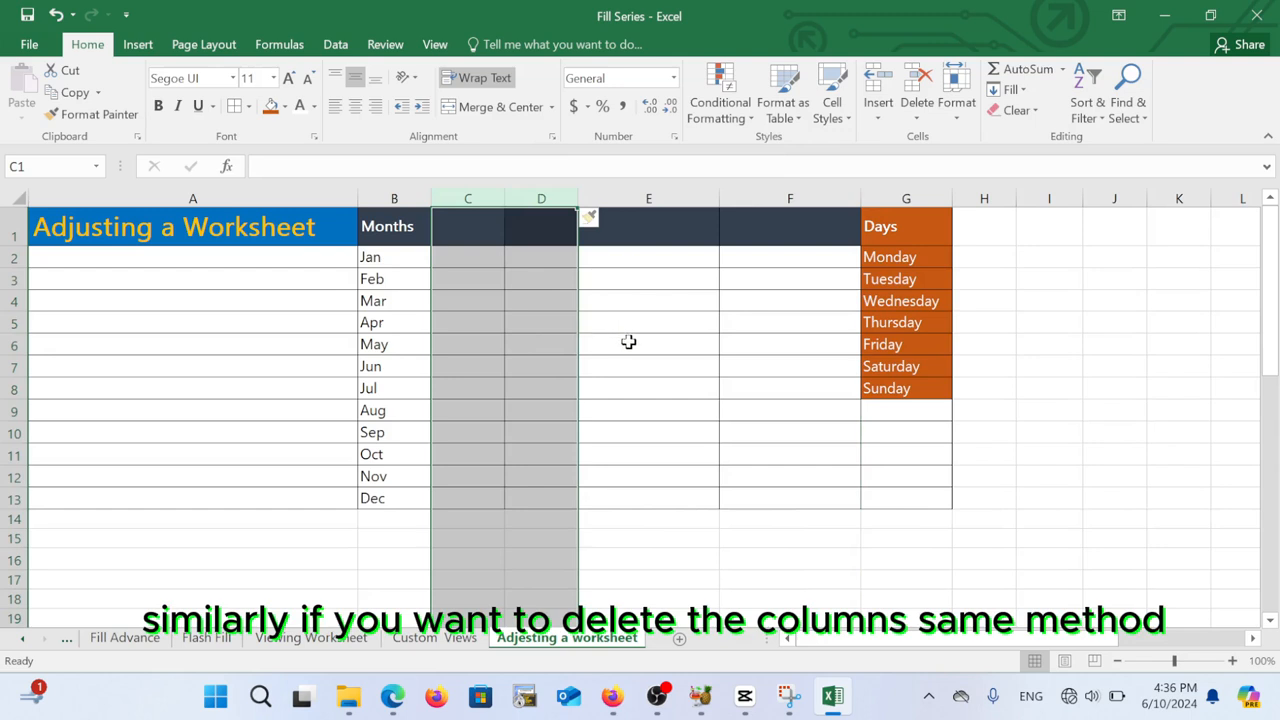
# Delete the four blank columns C to F between Months and Days.
pyautogui.click(628, 342)
pyautogui.moveTo(478, 197); pyautogui.dragTo(776, 188)
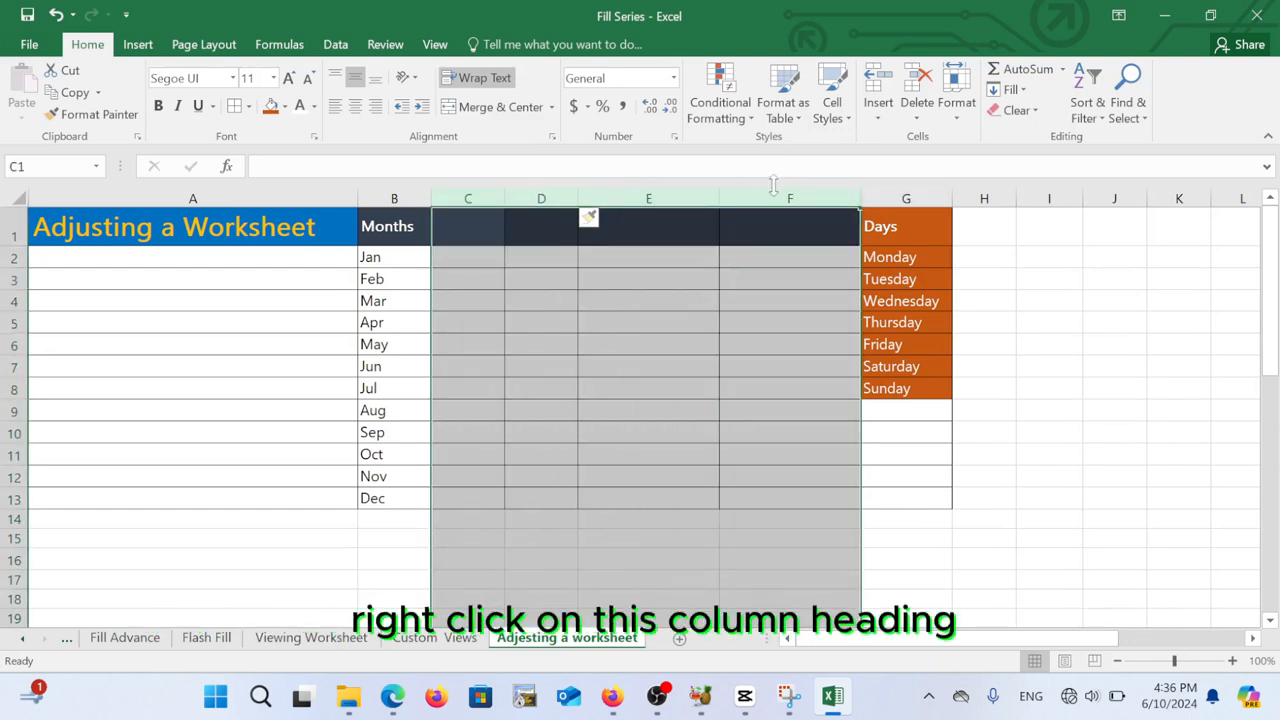
pyautogui.rightClick(661, 197)
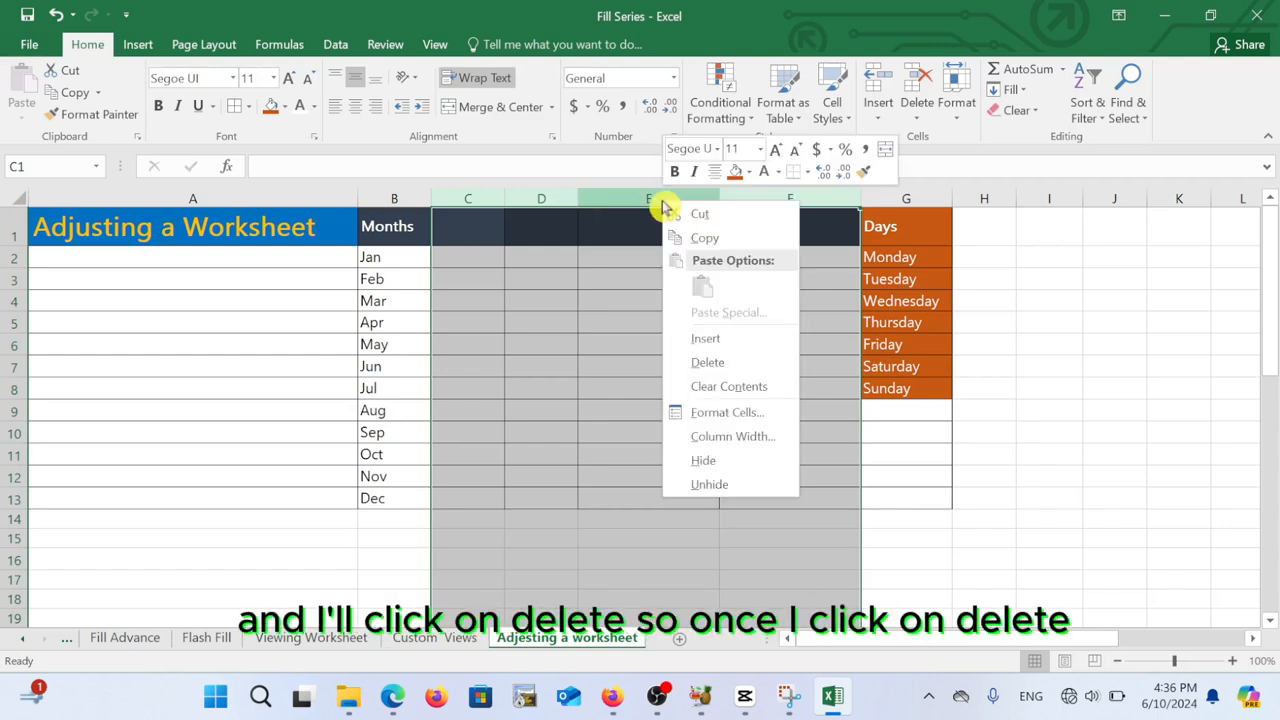
pyautogui.click(710, 364)
pyautogui.click(622, 428)
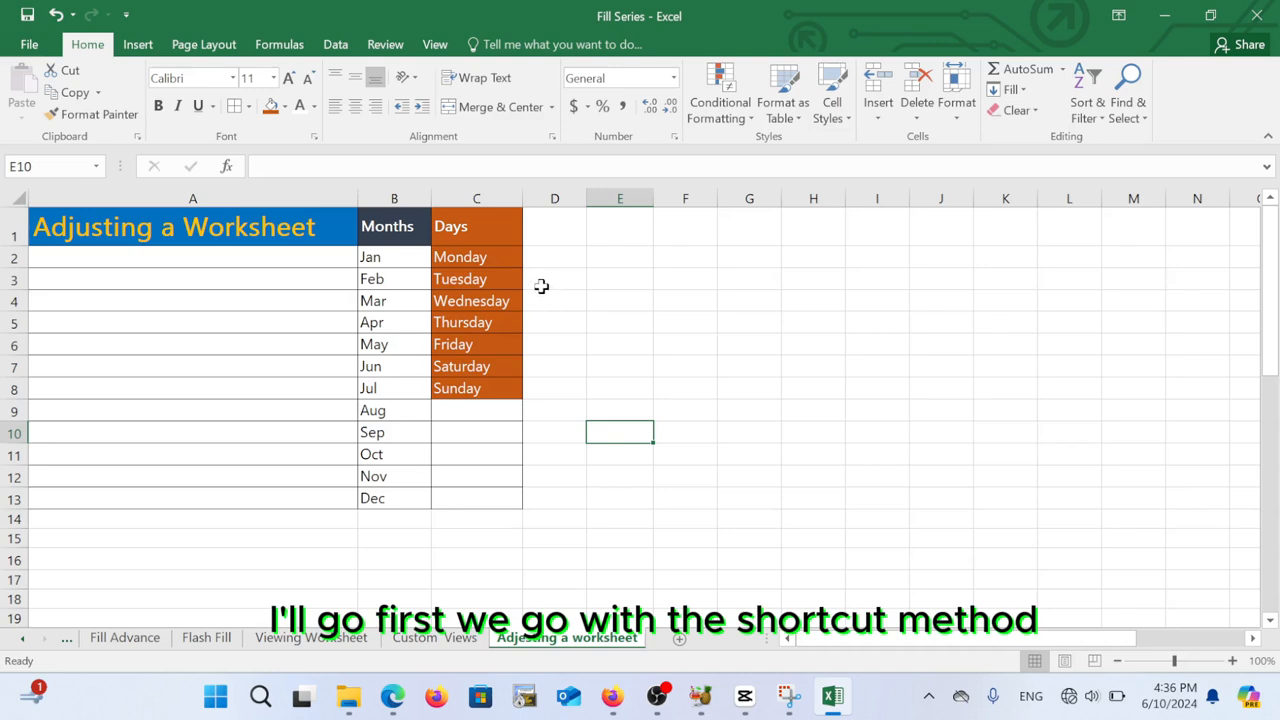
# Manually adjust the width of the Days column C at its right-hand border.
pyautogui.click(487, 195)
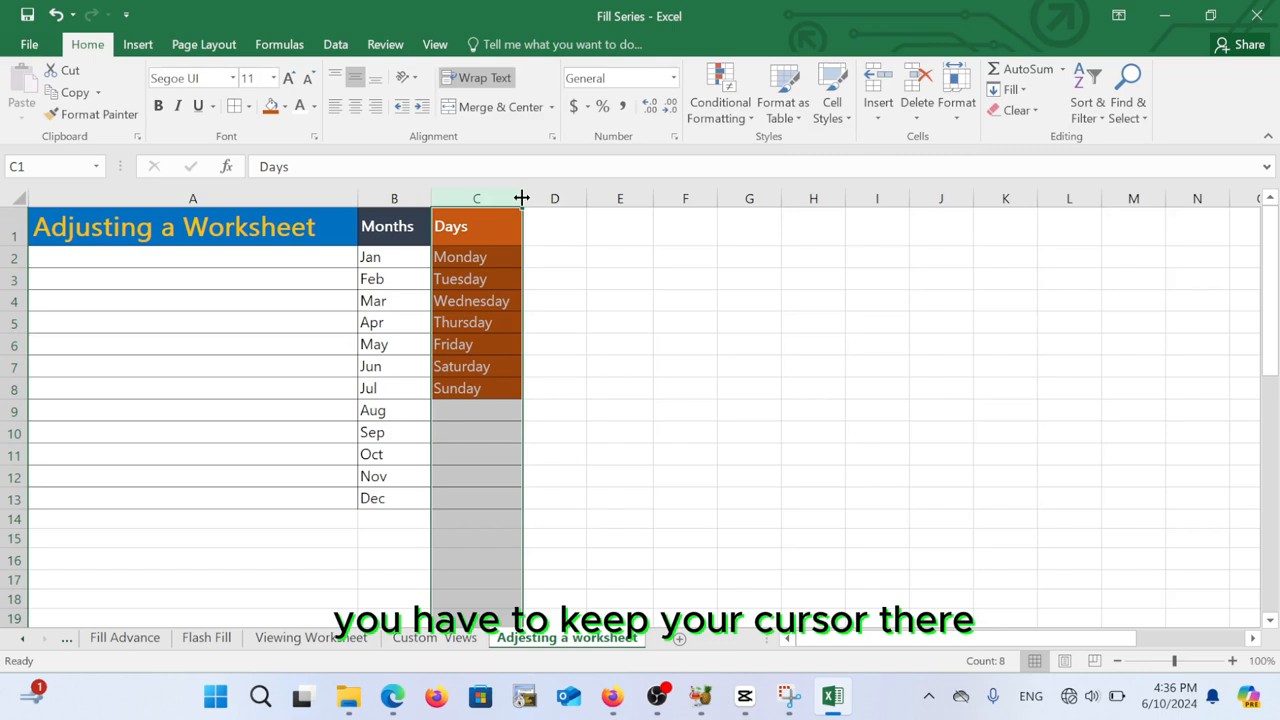
pyautogui.moveTo(521, 198)
pyautogui.mouseDown()
pyautogui.moveTo(657, 198)
pyautogui.moveTo(528, 206)
pyautogui.mouseUp()
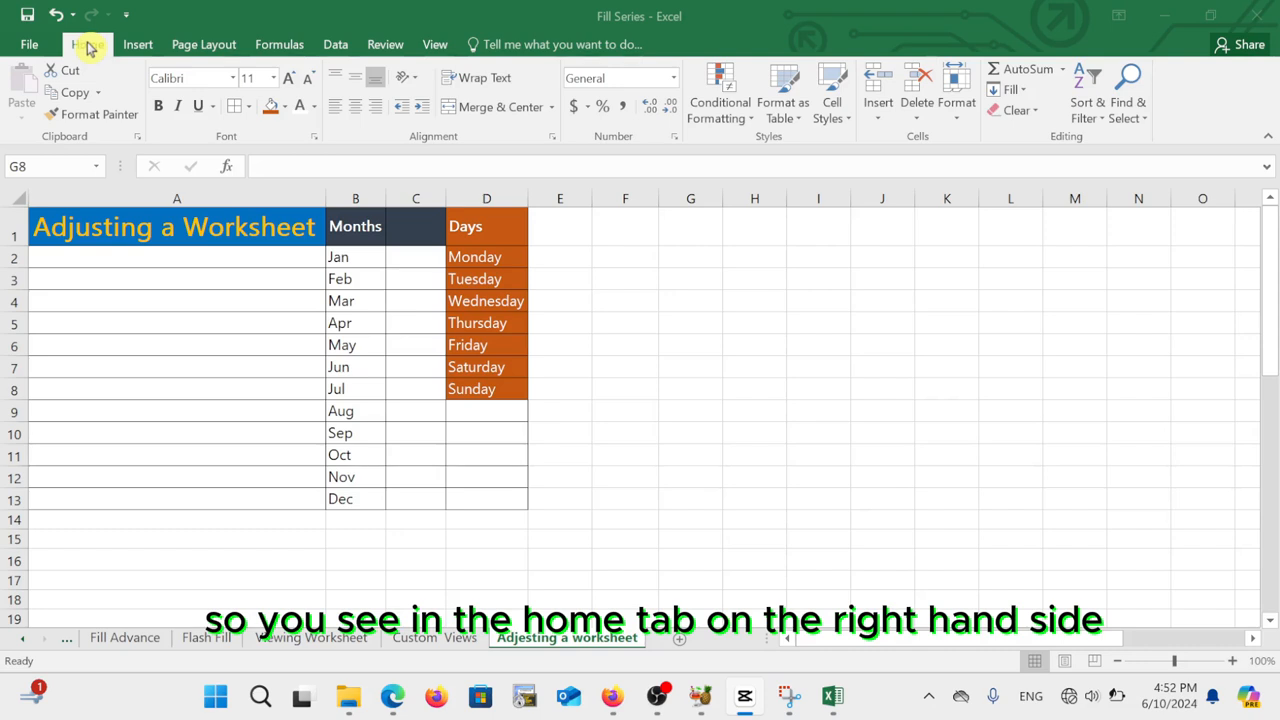
# Set the width of column G to 20.4, working from cell G8.
pyautogui.click(958, 122)
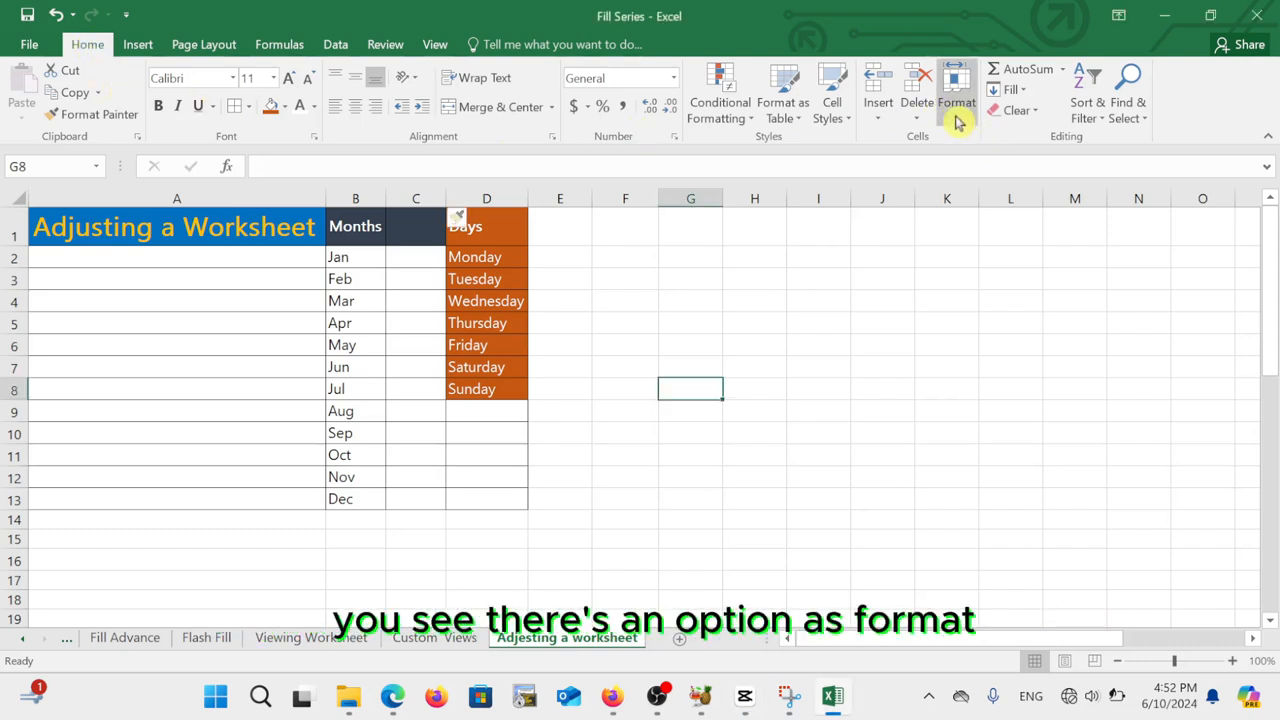
pyautogui.click(958, 122)
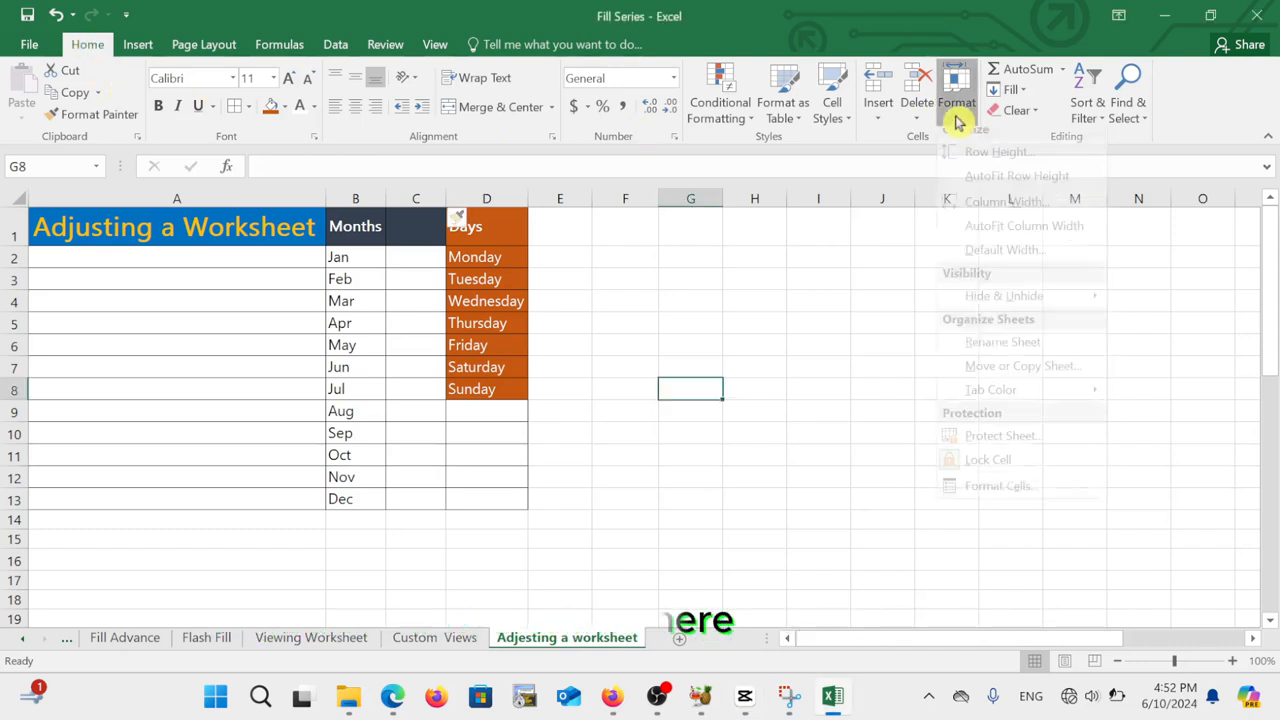
pyautogui.click(1007, 212)
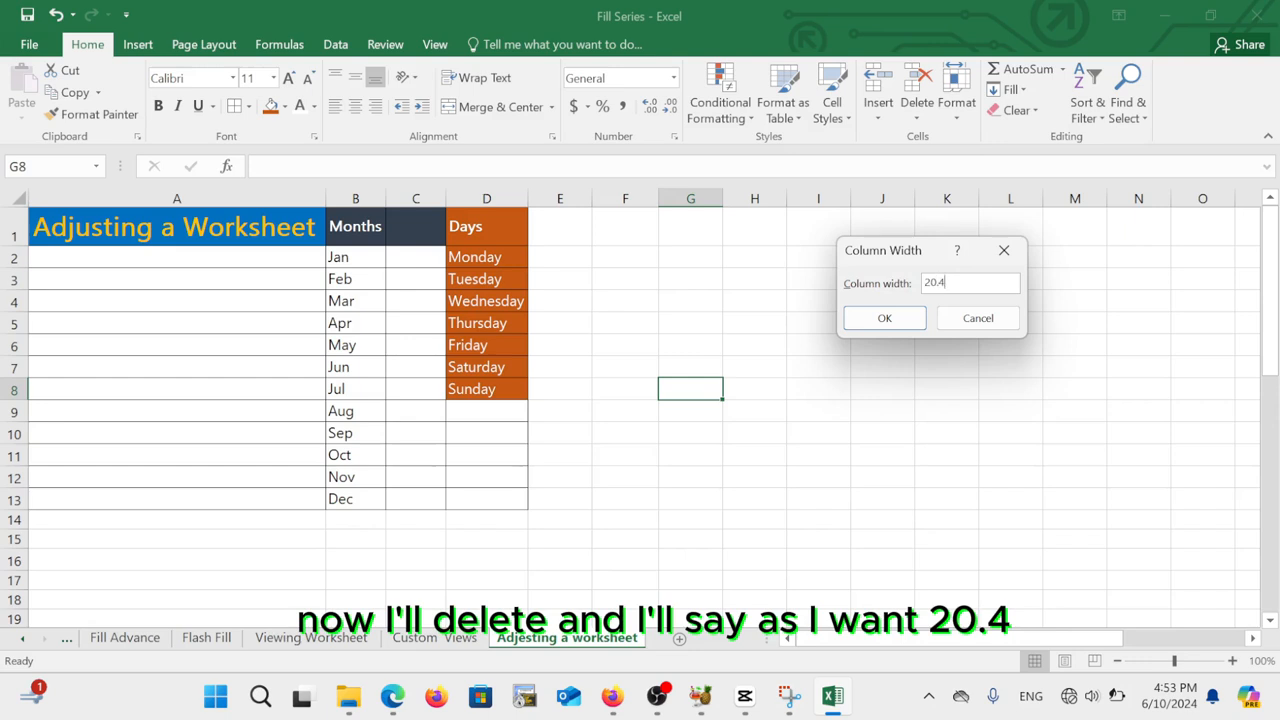
pyautogui.click(887, 318)
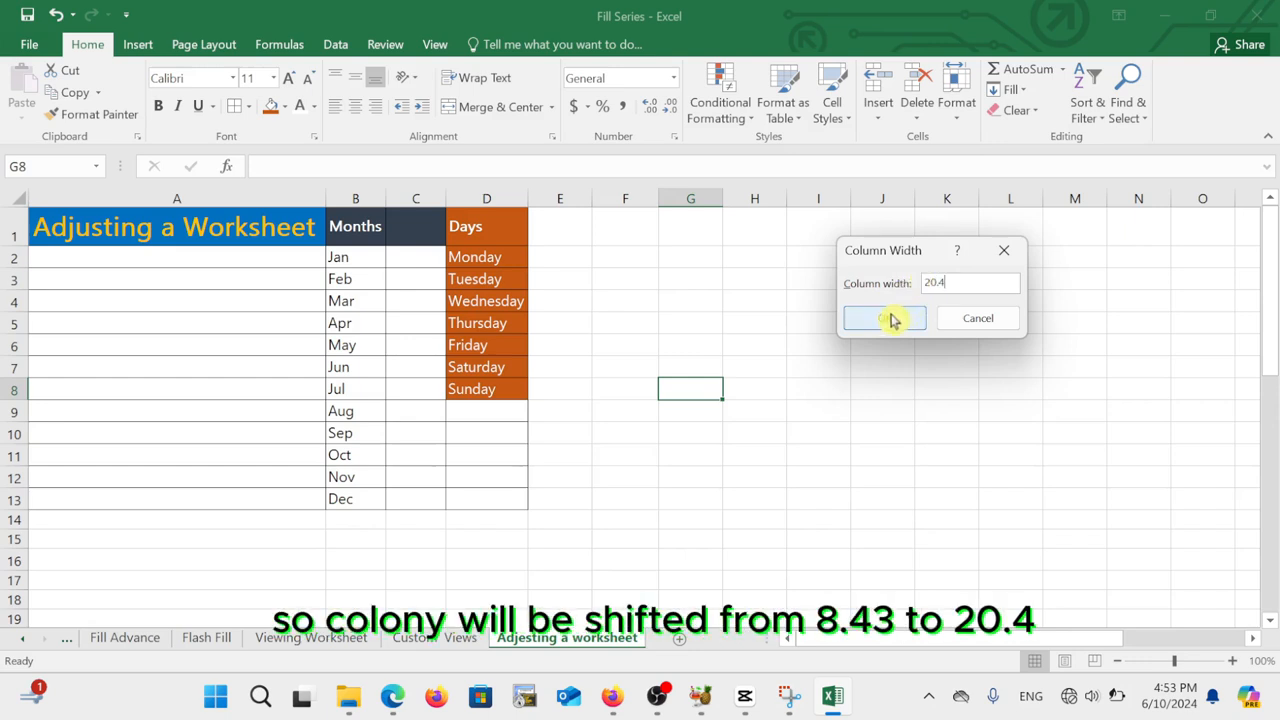
# Apply the 20.4 width to column G, and reduce the same column's width to 4.
pyautogui.click(886, 321)
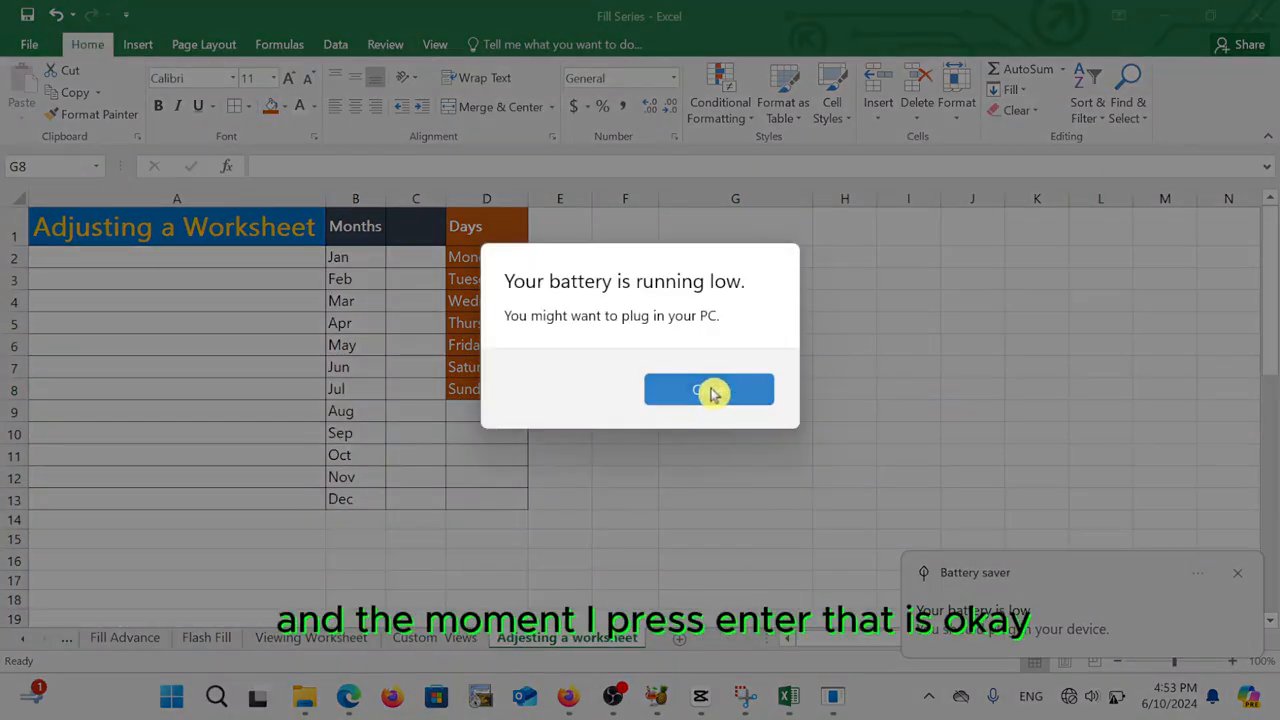
pyautogui.click(714, 386)
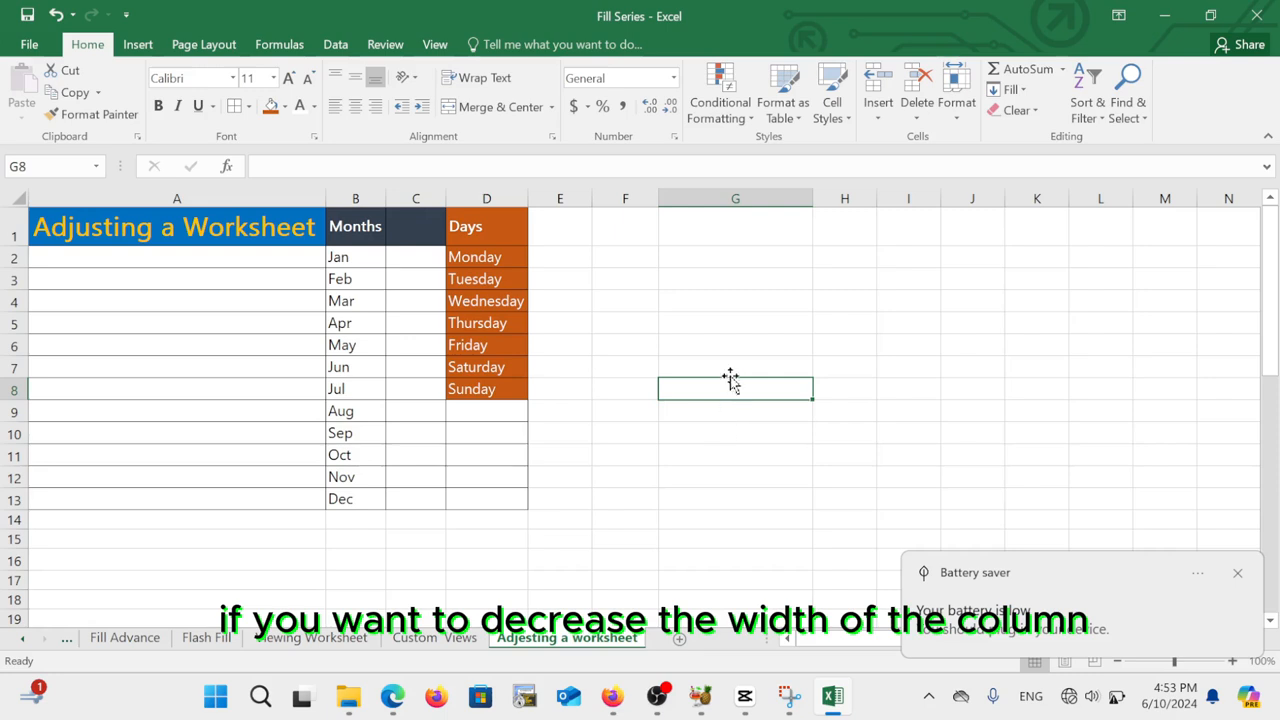
pyautogui.click(958, 124)
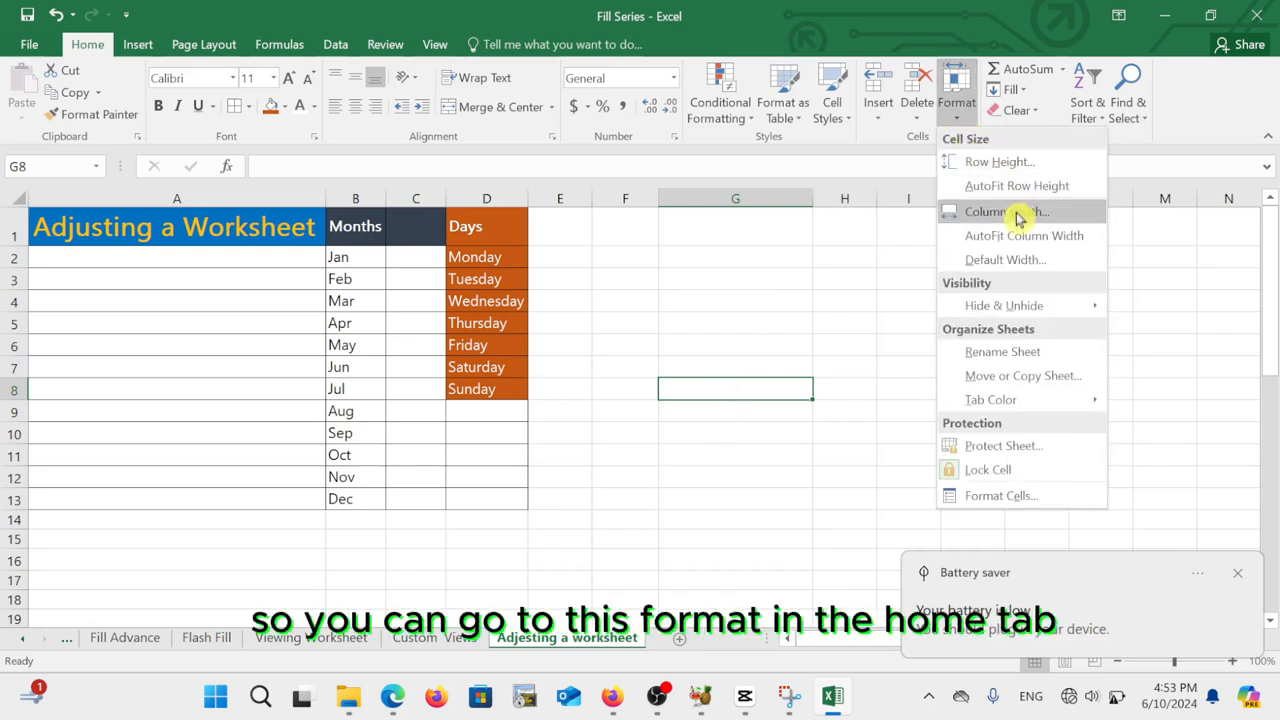
pyautogui.click(1016, 215)
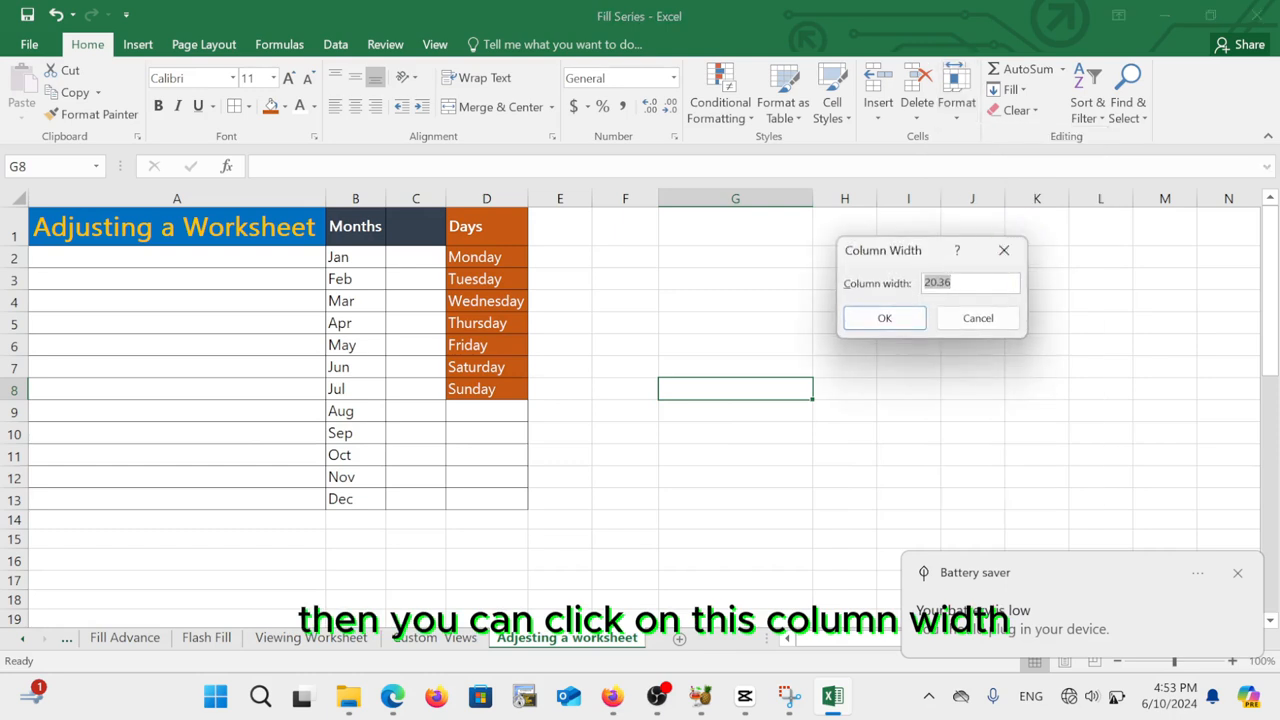
pyautogui.press('BackSpace')
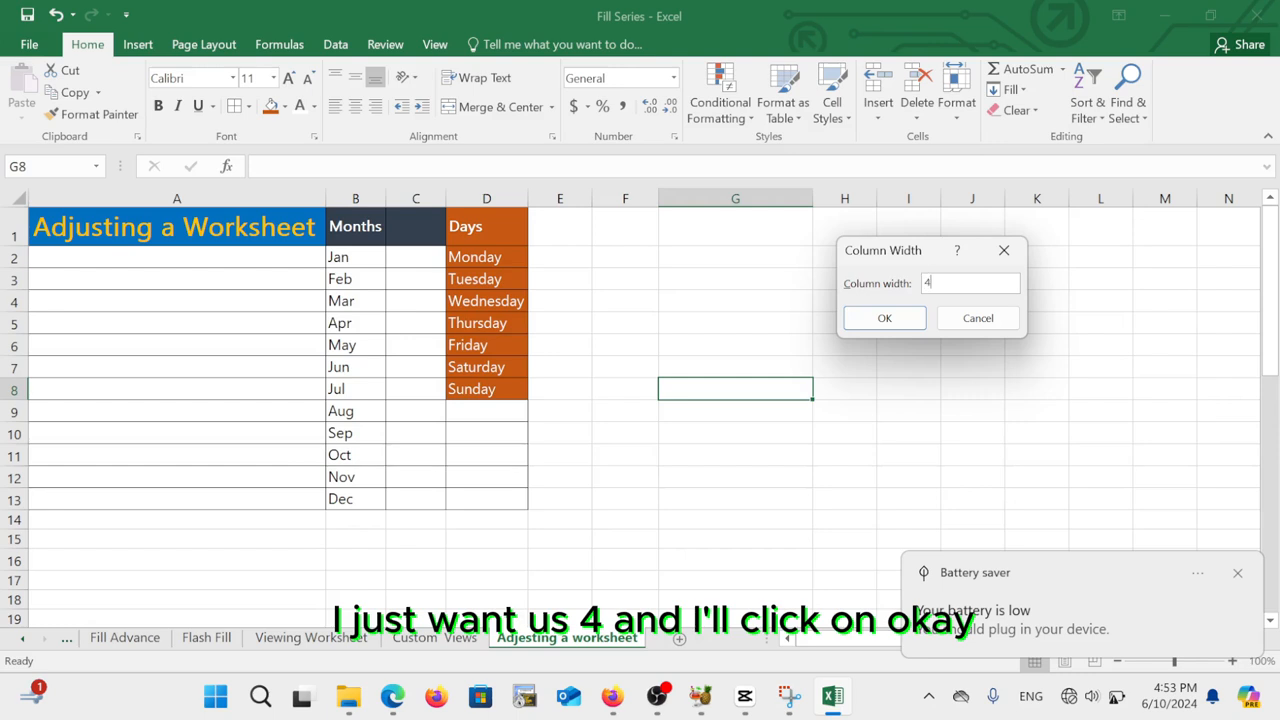
pyautogui.click(880, 318)
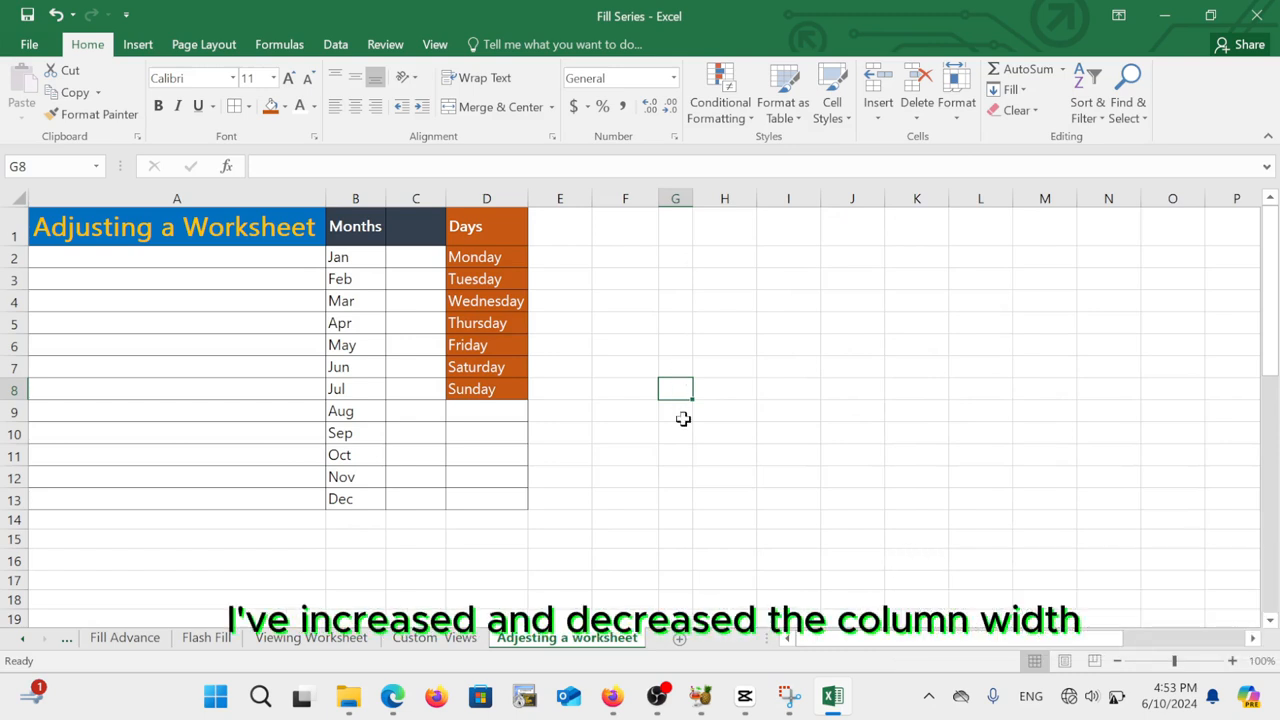
# Set the height of row 3, working from the Tuesday cell D3, to 28.
pyautogui.click(492, 302)
pyautogui.click(486, 282)
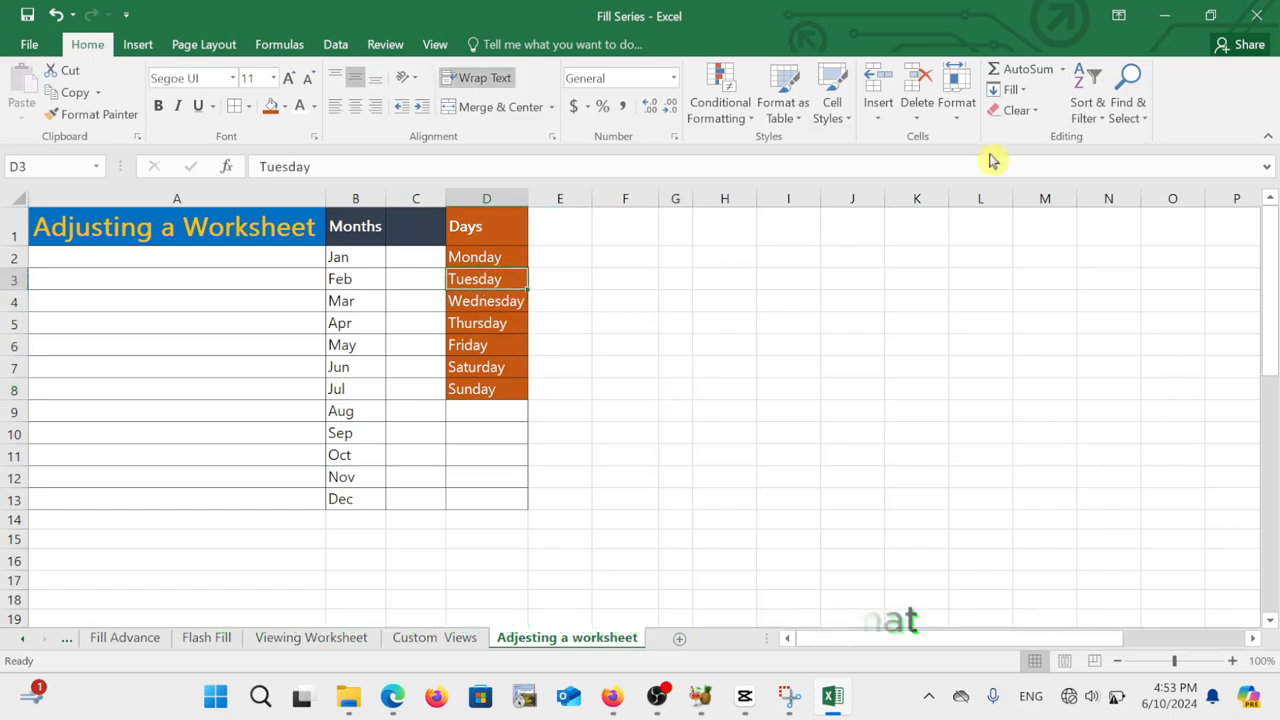
pyautogui.click(960, 120)
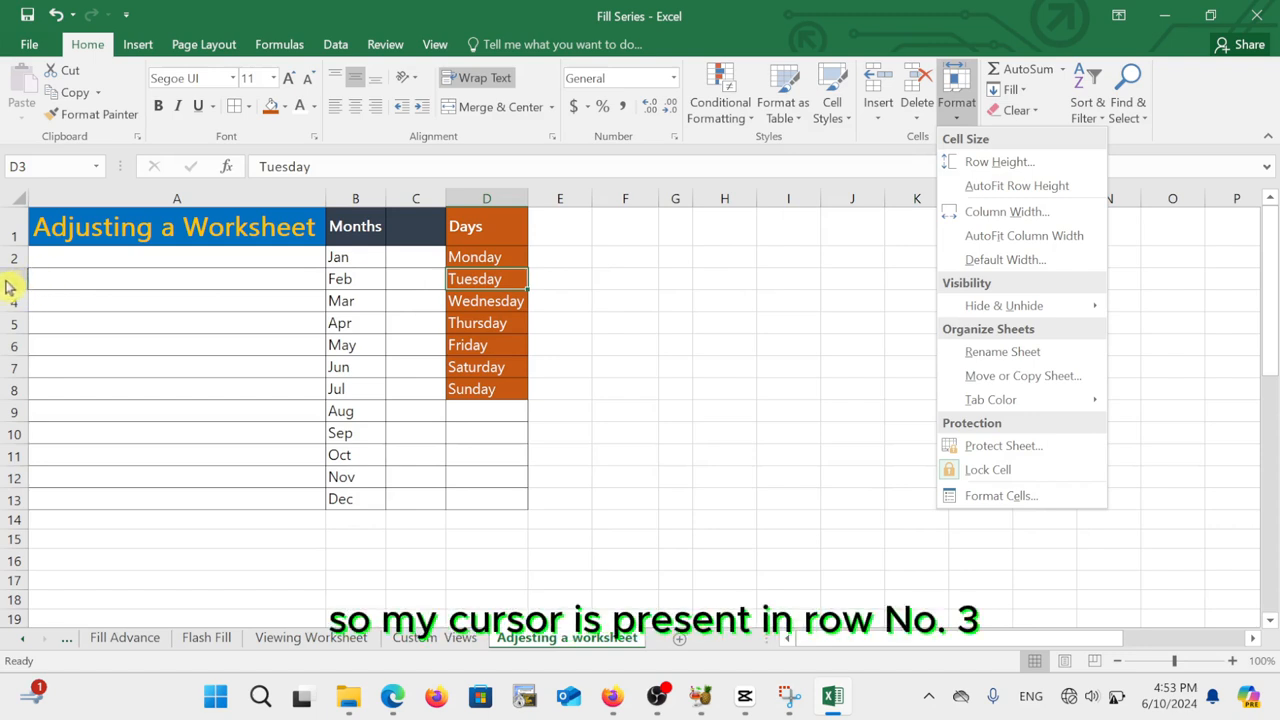
pyautogui.click(1021, 167)
pyautogui.write('16.5')
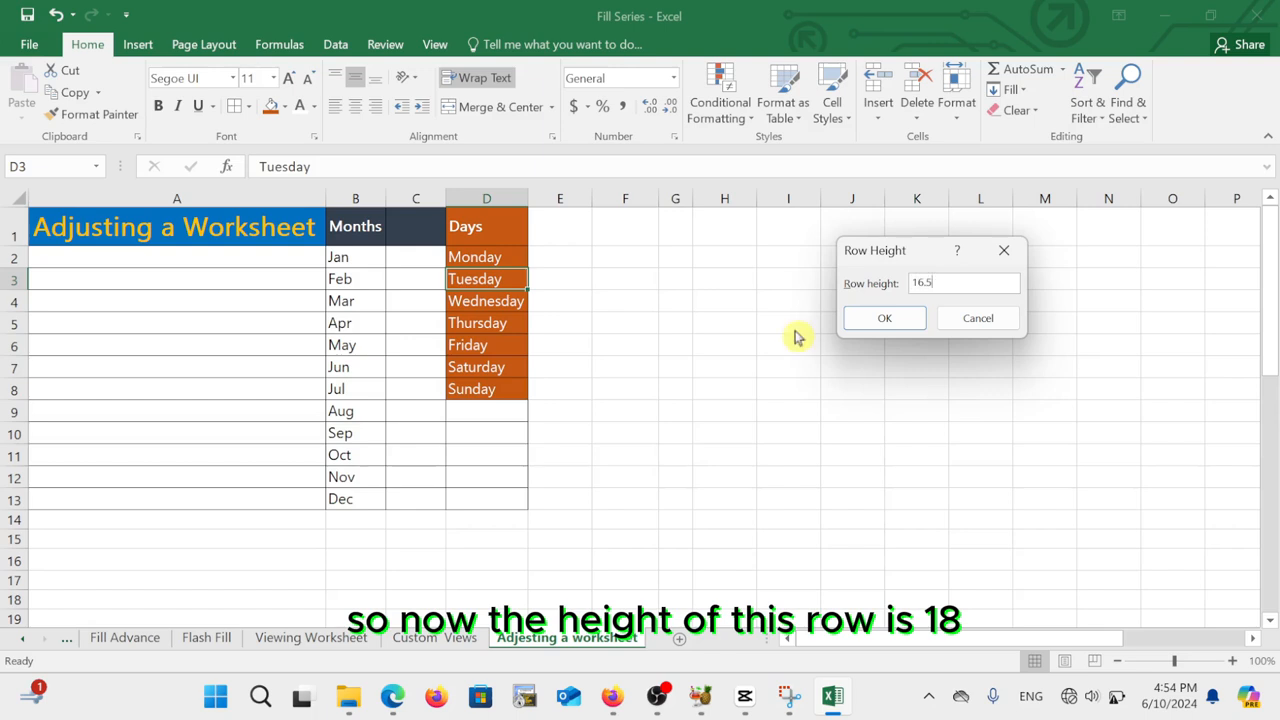
pyautogui.press('BackSpace')
pyautogui.press('BackSpace')
pyautogui.press('BackSpace')
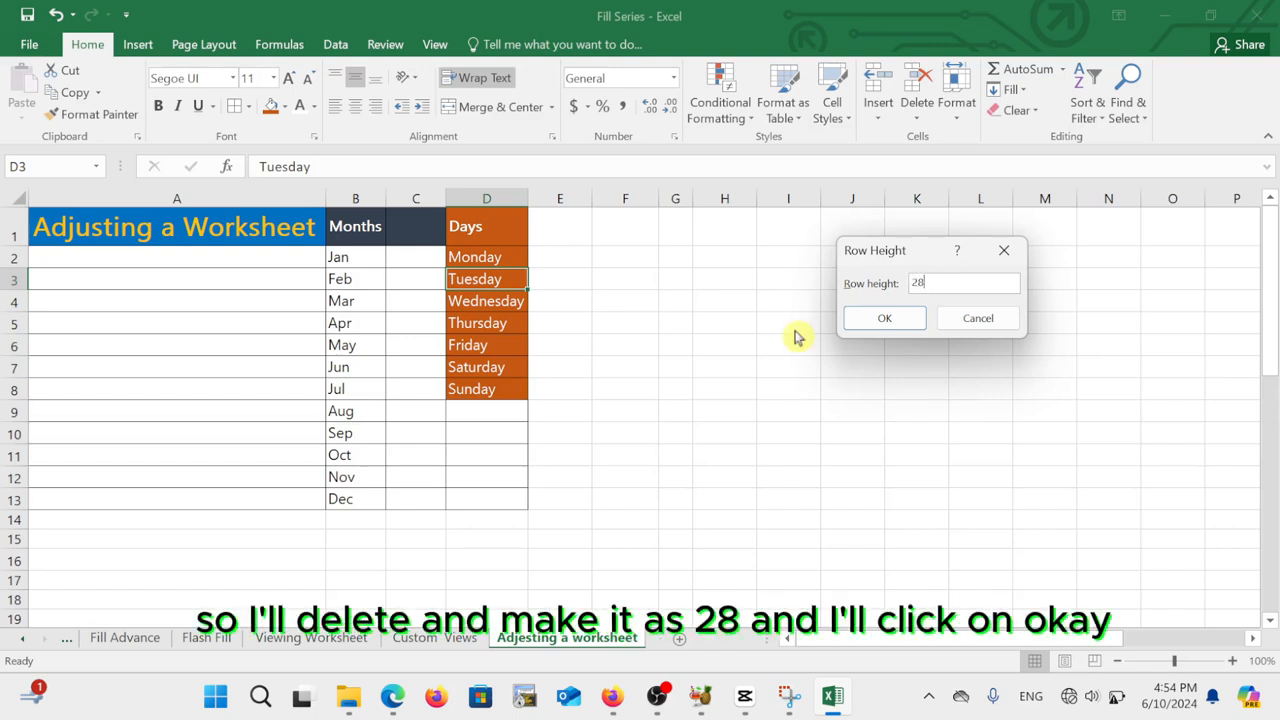
pyautogui.click(884, 318)
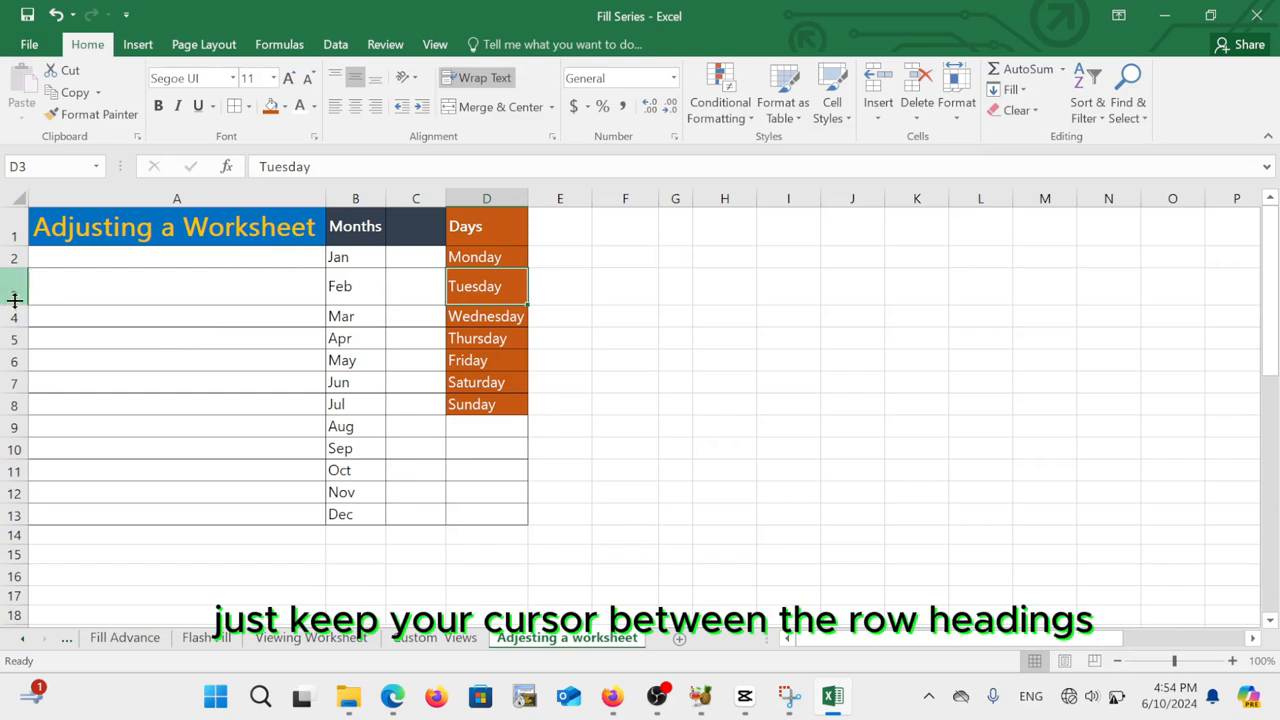
# Manually increase the heights of row 3 (Feb) and row 5 (Apr) at their lower heading borders.
pyautogui.moveTo(15, 304); pyautogui.dragTo(14, 374)
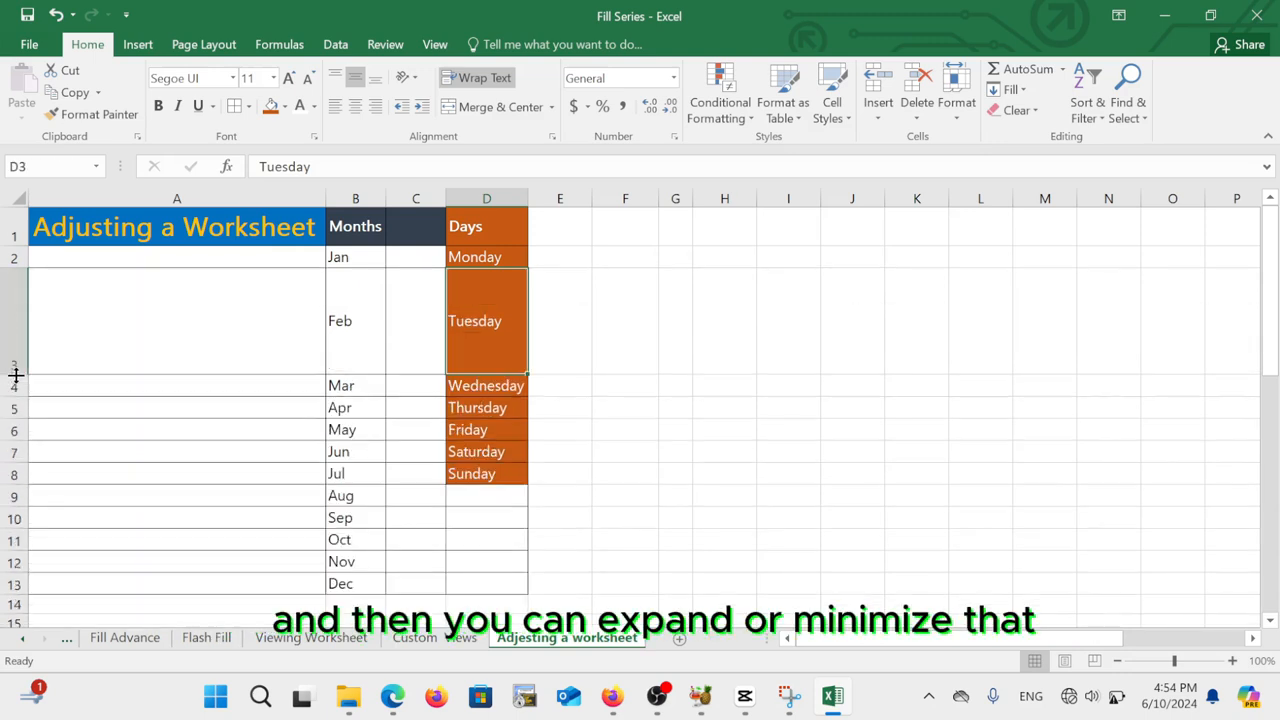
pyautogui.click(14, 354)
pyautogui.rightClick(14, 337)
pyautogui.click(5, 389)
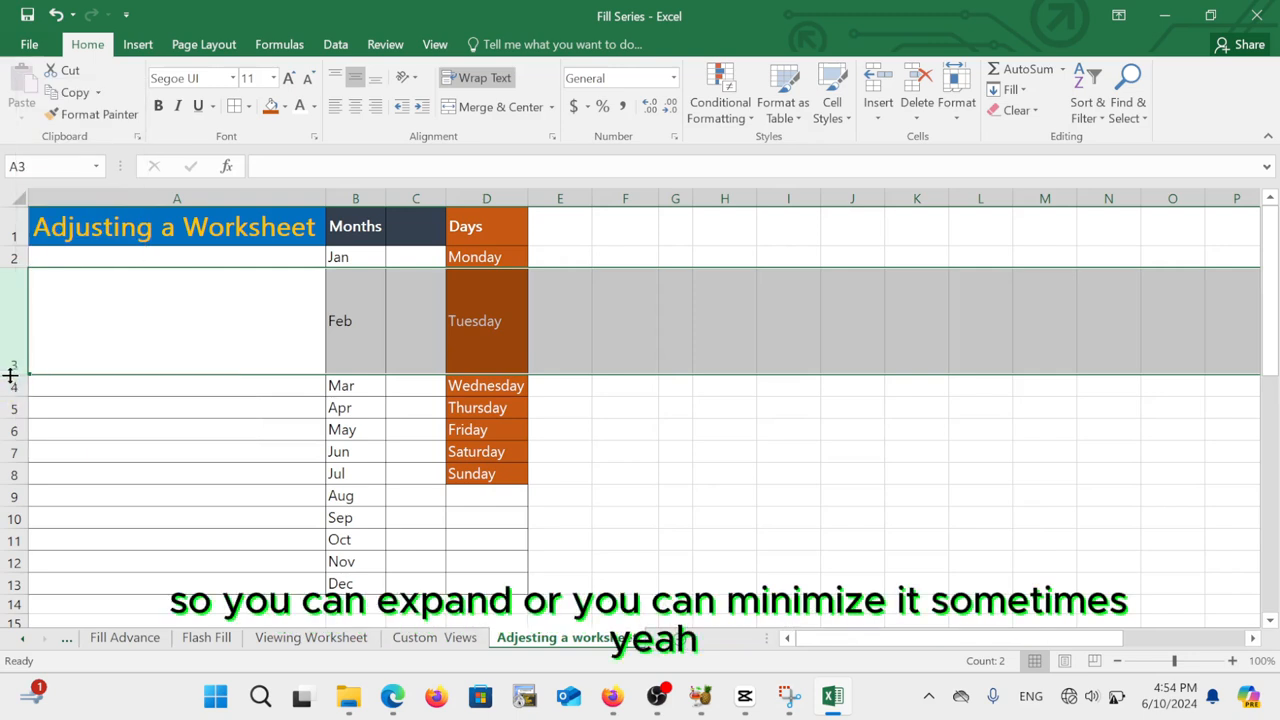
pyautogui.moveTo(15, 372); pyautogui.dragTo(17, 337)
pyautogui.moveTo(8, 386); pyautogui.dragTo(9, 388)
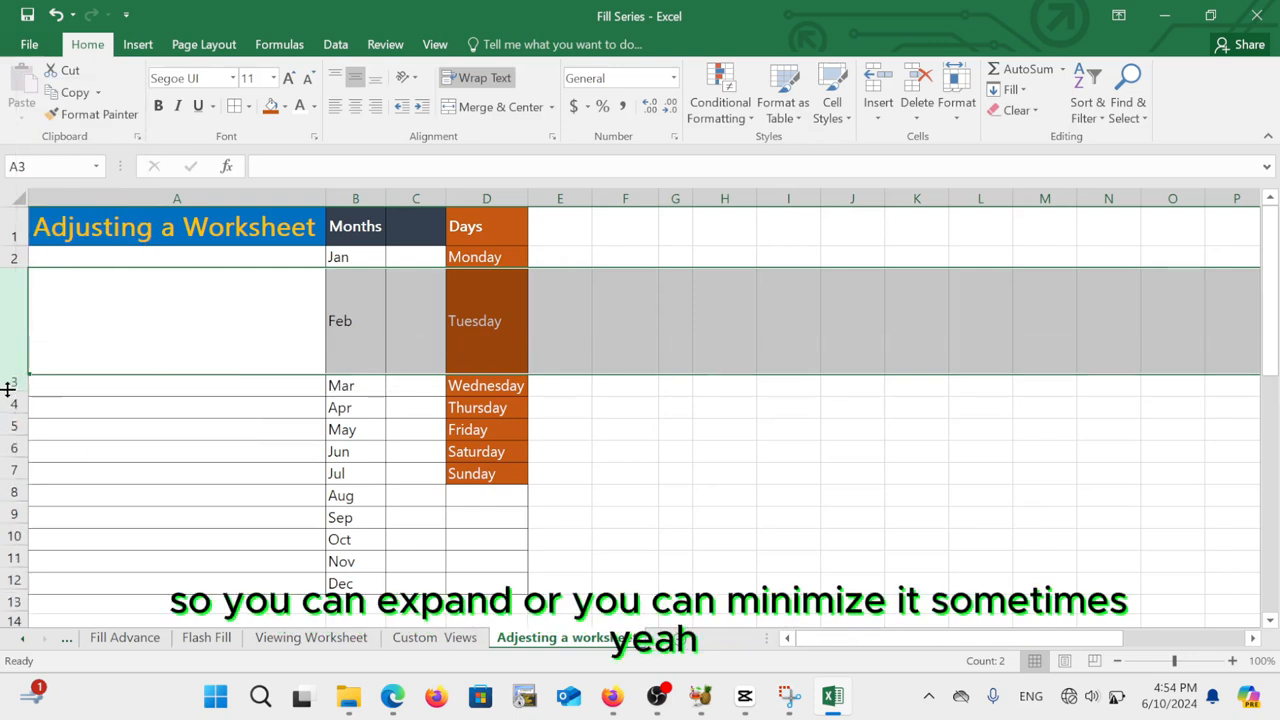
pyautogui.click(9, 422)
pyautogui.moveTo(21, 434); pyautogui.dragTo(15, 521)
pyautogui.click(142, 473)
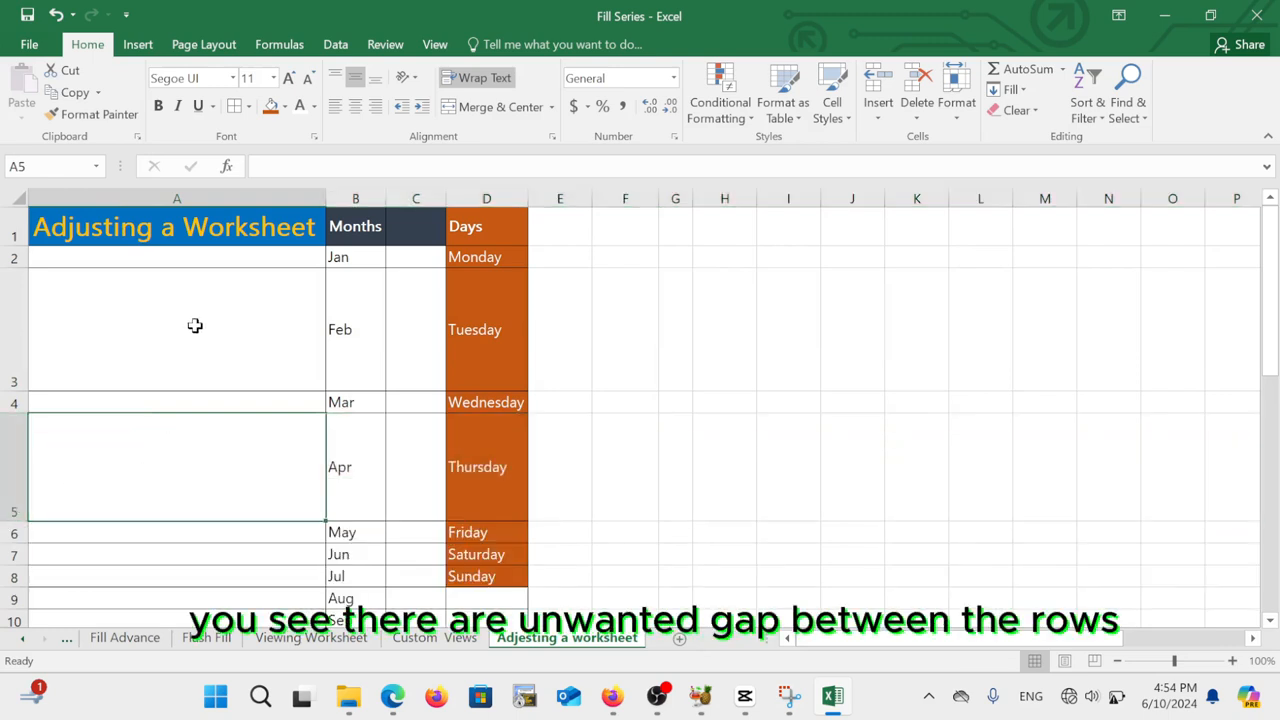
# Select rows 3 to 6 and autofit their heights to the contents.
pyautogui.click(180, 310)
pyautogui.click(15, 331)
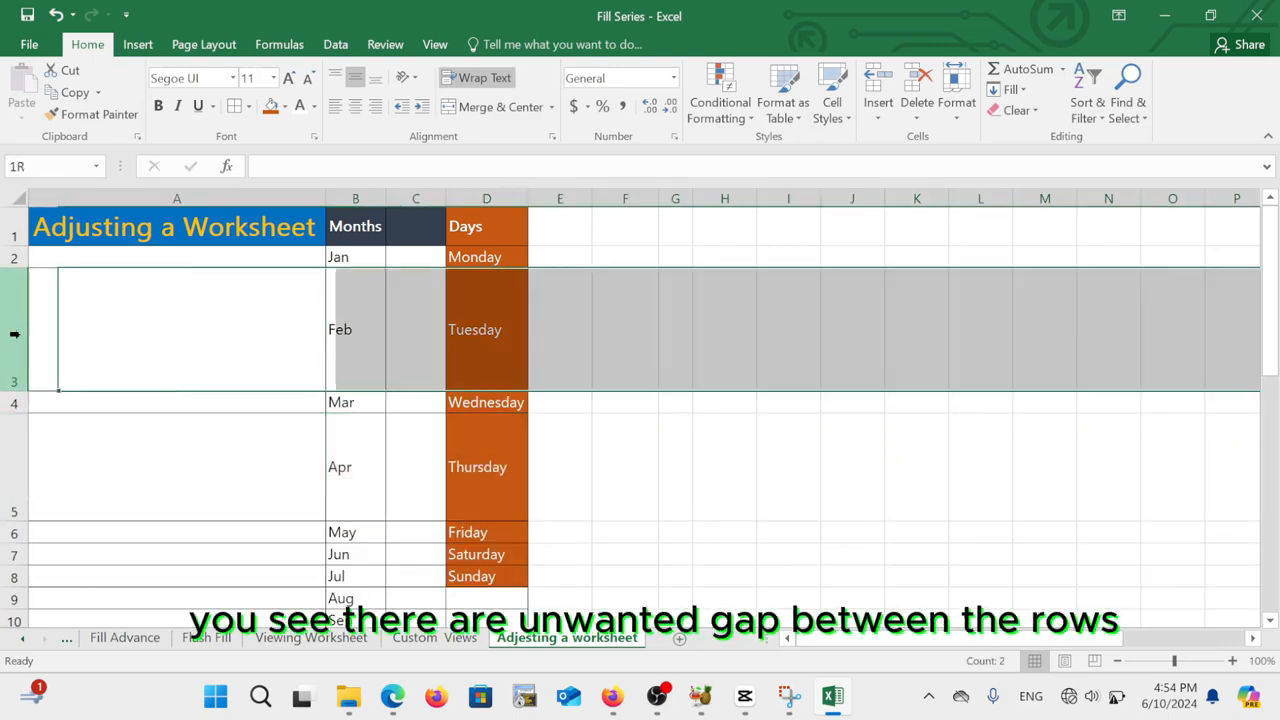
pyautogui.click(14, 450)
pyautogui.click(214, 351)
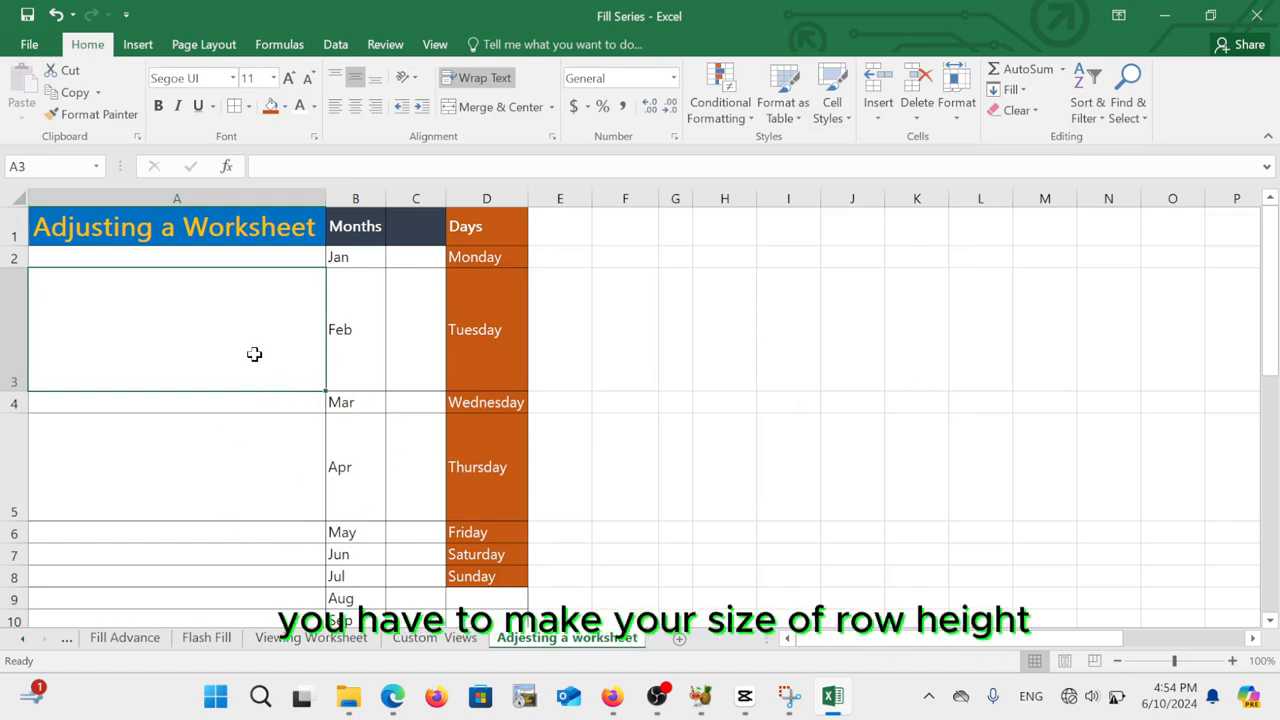
pyautogui.click(3, 318)
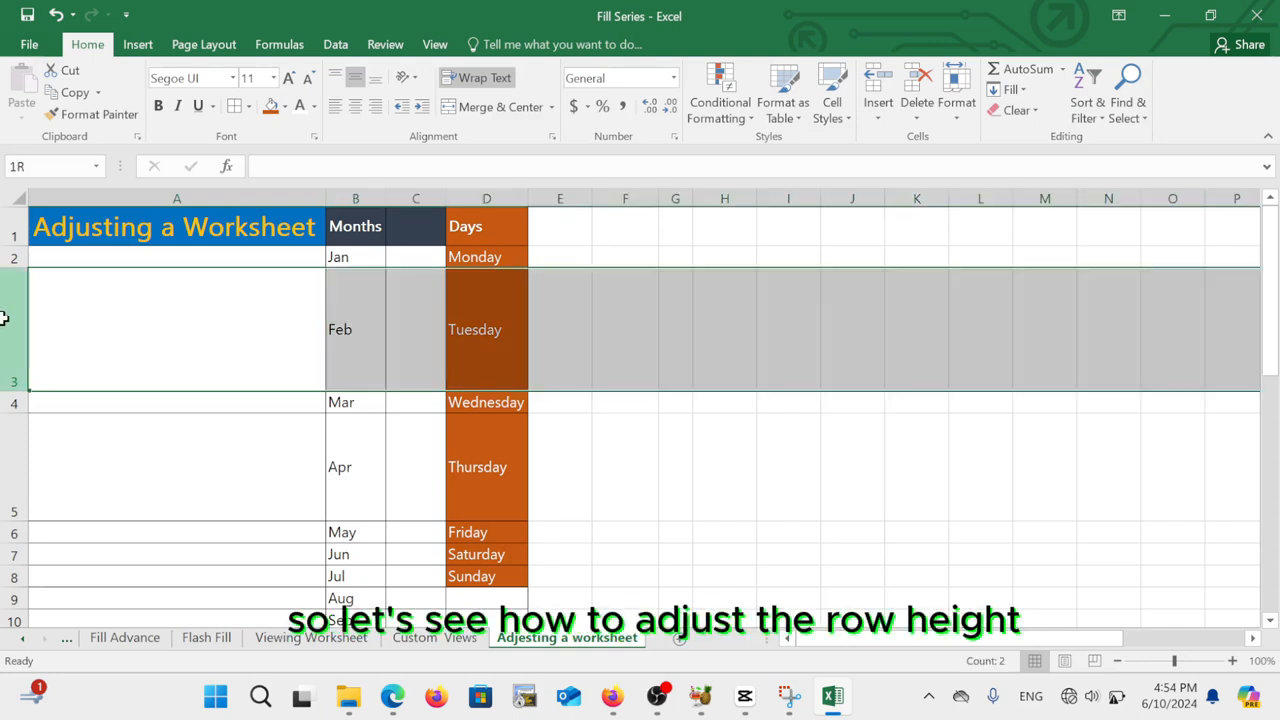
pyautogui.moveTo(3, 345); pyautogui.dragTo(3, 540)
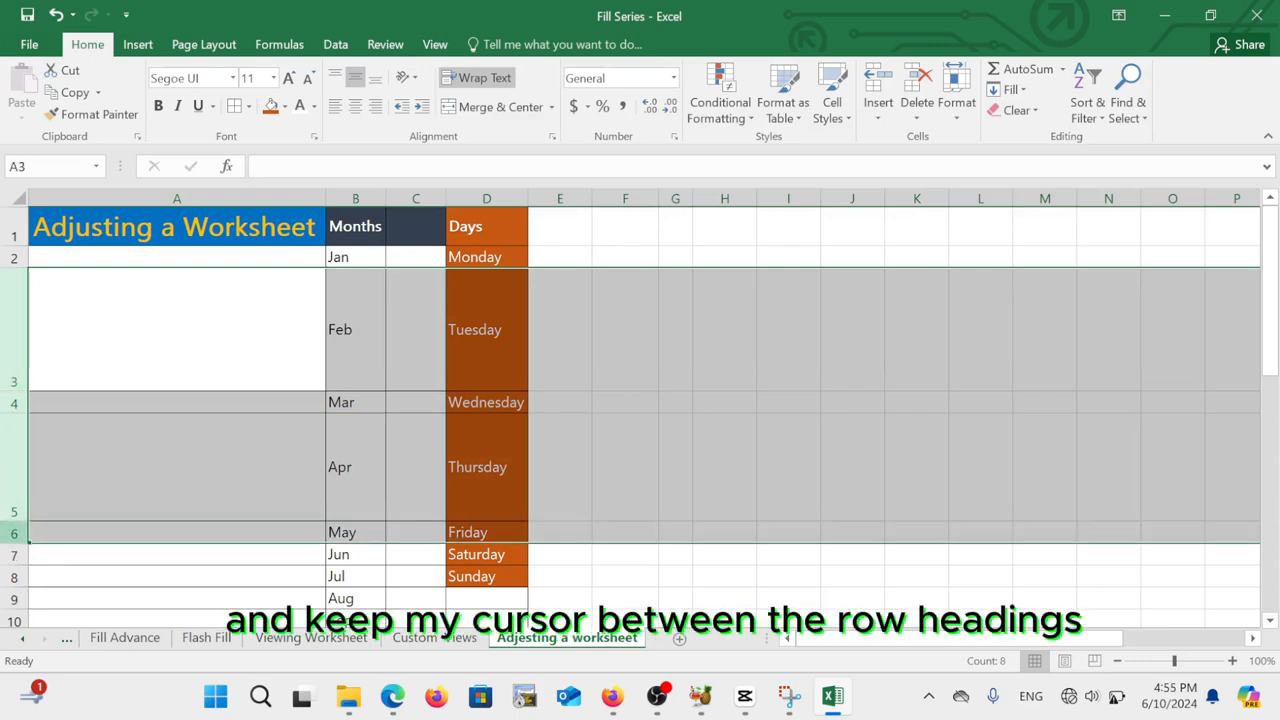
pyautogui.doubleClick(13, 391)
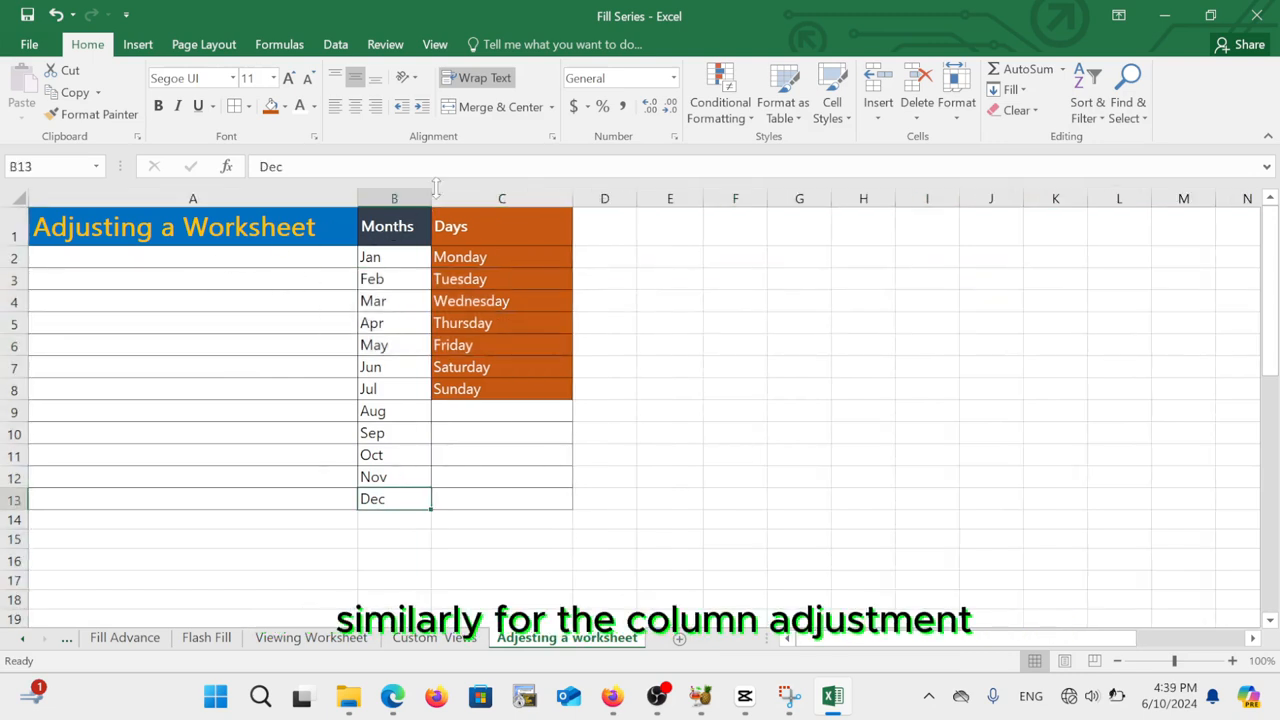
# Widen the Months and Days columns manually, and autofit columns A to C directly from their heading borders.
pyautogui.moveTo(431, 198); pyautogui.dragTo(533, 183)
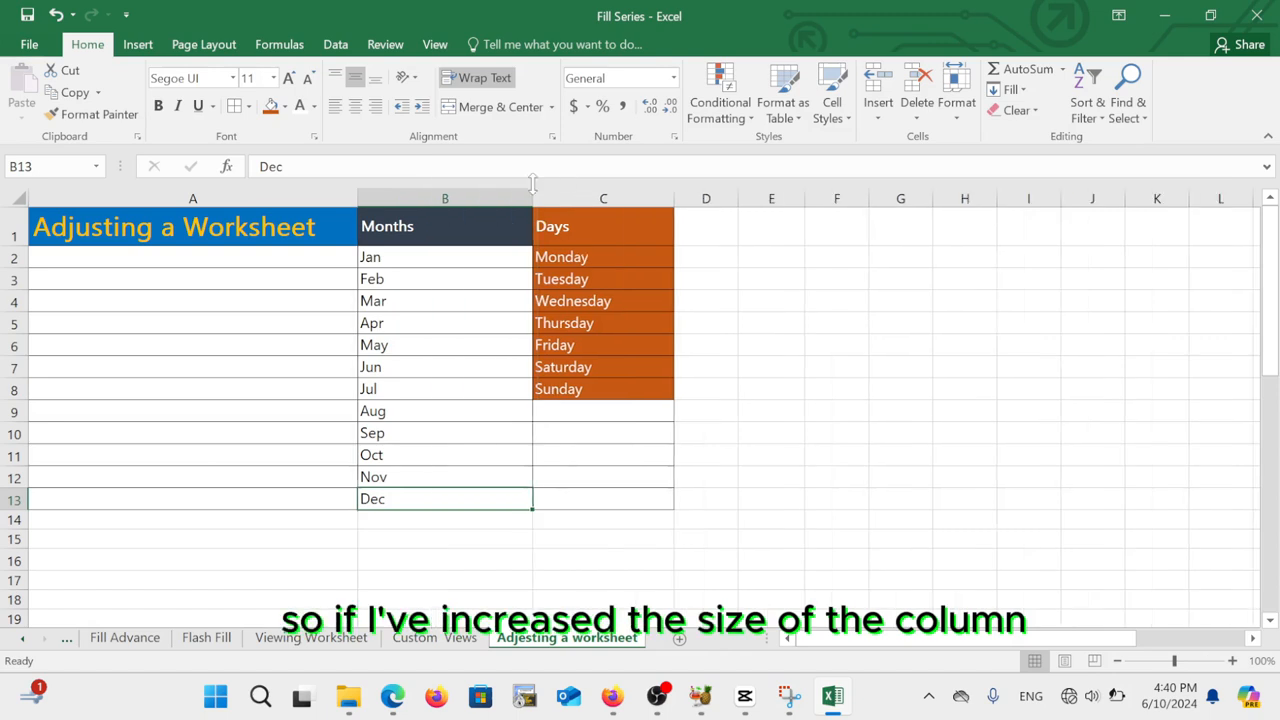
pyautogui.moveTo(676, 199); pyautogui.dragTo(797, 194)
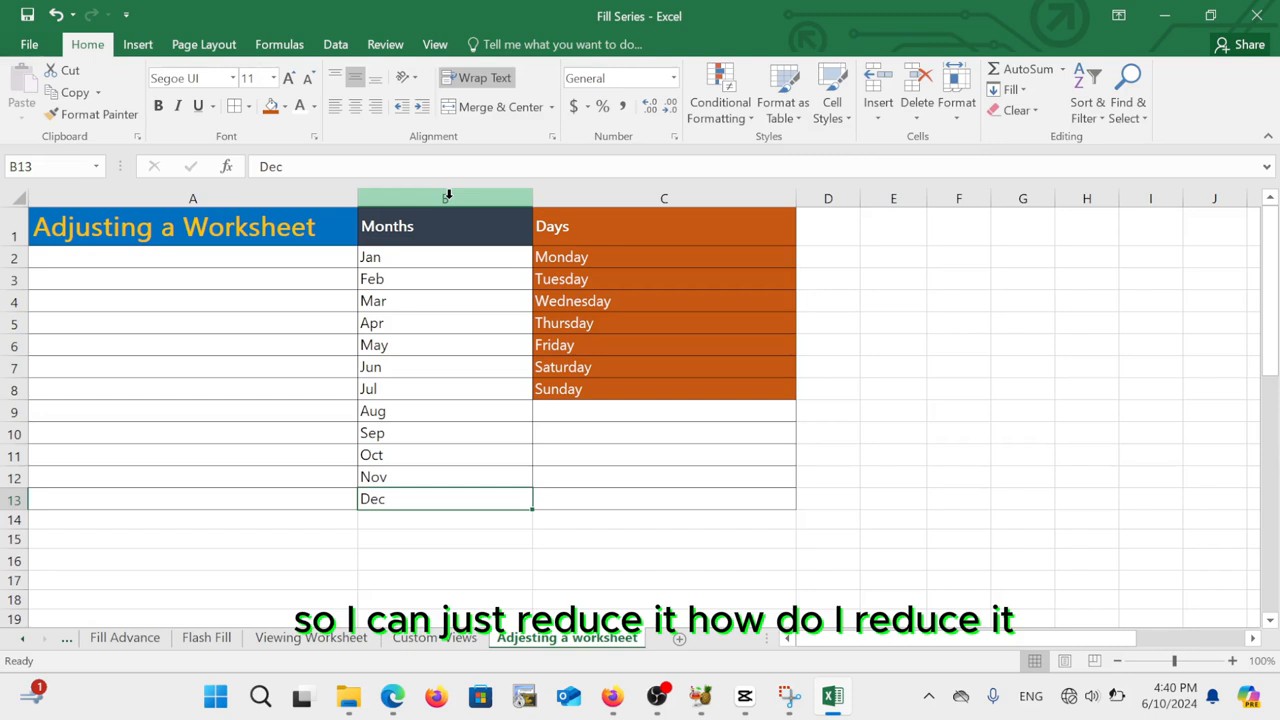
pyautogui.moveTo(193, 198); pyautogui.dragTo(590, 211)
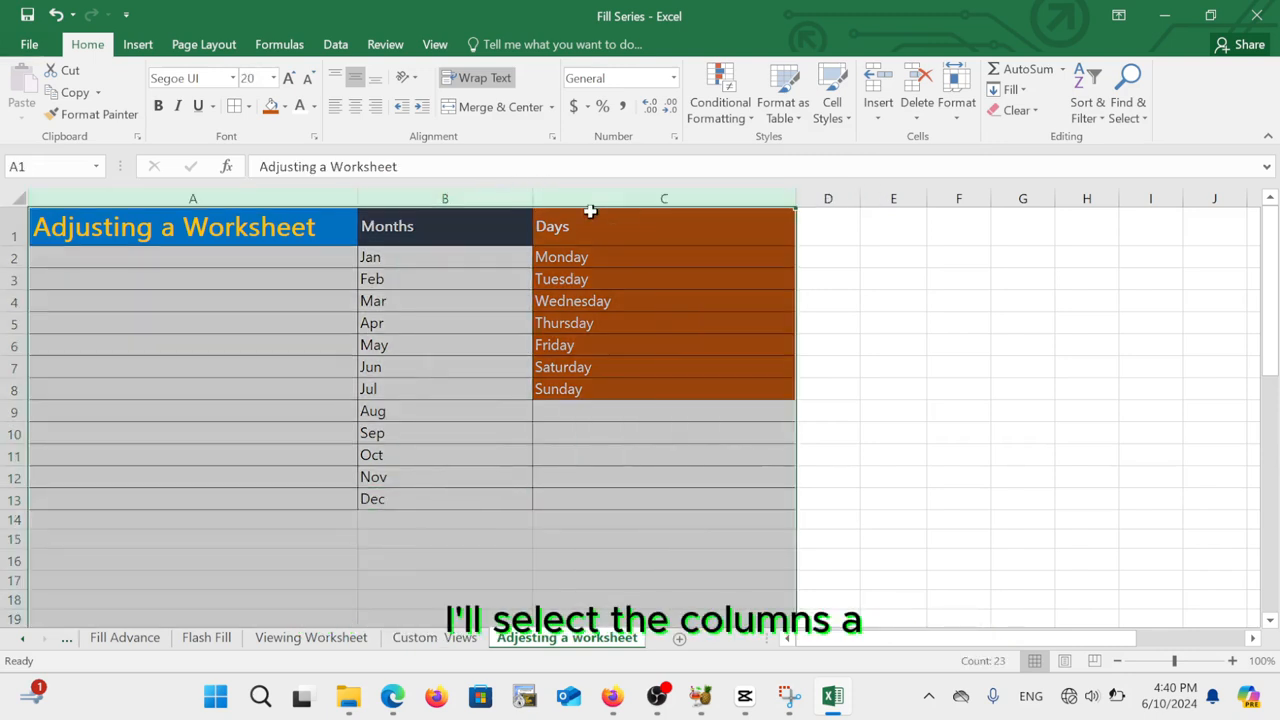
pyautogui.doubleClick(532, 193)
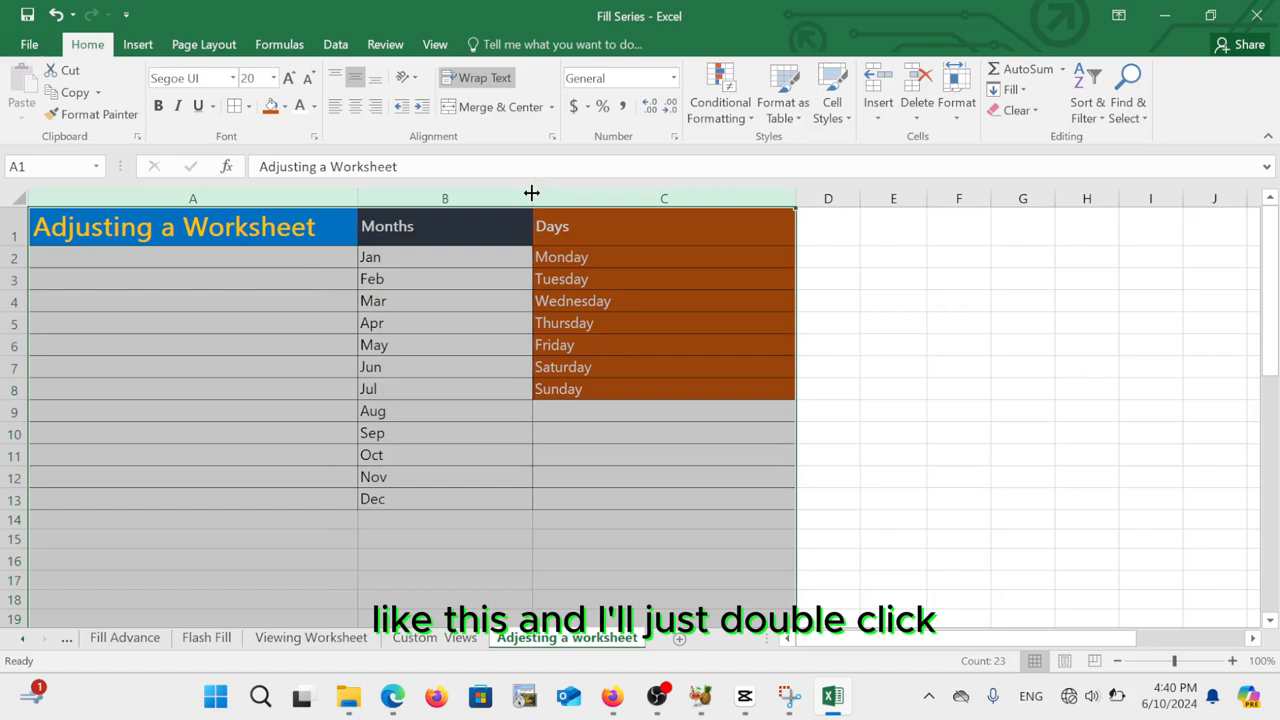
pyautogui.doubleClick(532, 193)
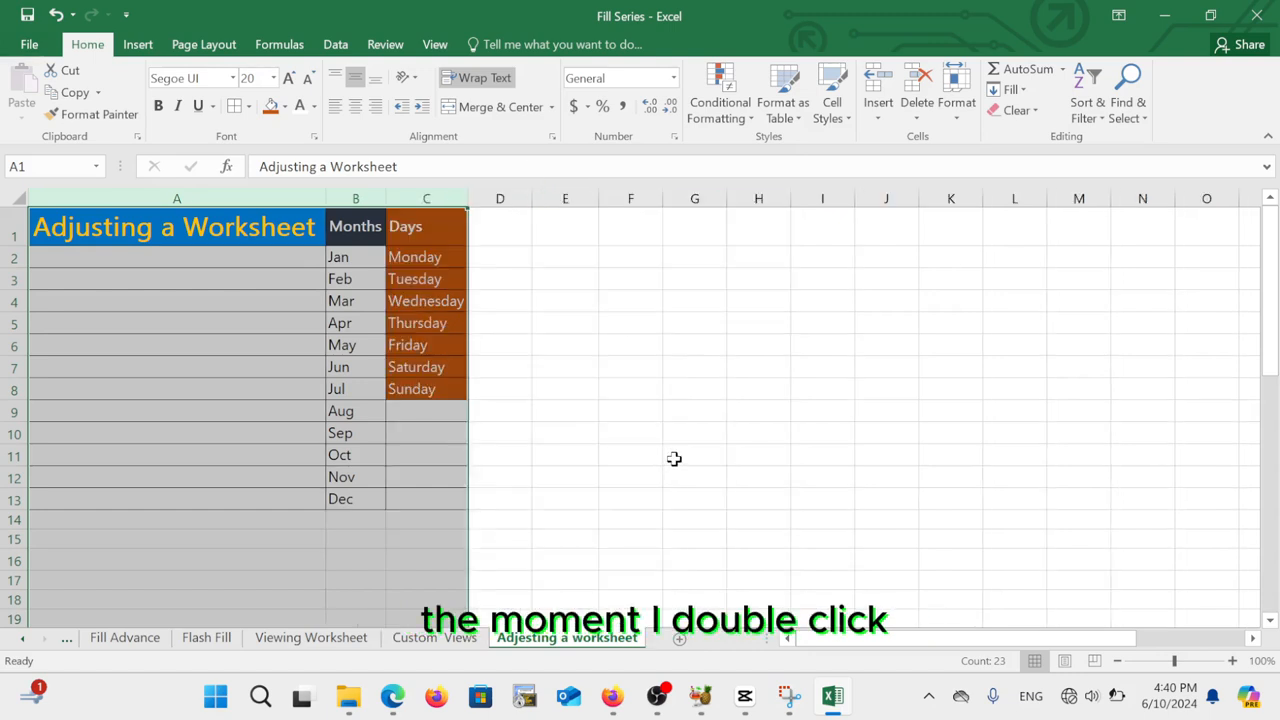
pyautogui.click(646, 446)
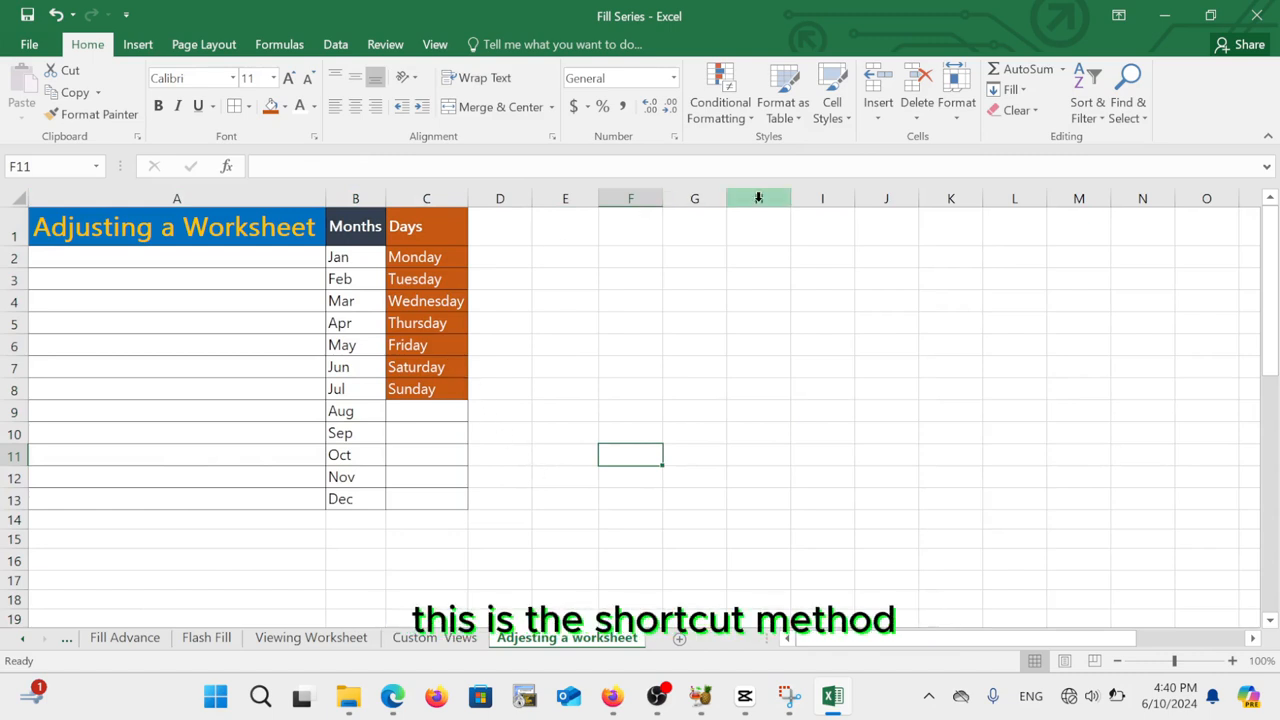
# Widen the Months column B and the Days column C manually at their right-hand heading borders.
pyautogui.moveTo(389, 197); pyautogui.dragTo(439, 196)
pyautogui.moveTo(553, 192); pyautogui.dragTo(550, 194)
pyautogui.moveTo(633, 197); pyautogui.dragTo(740, 191)
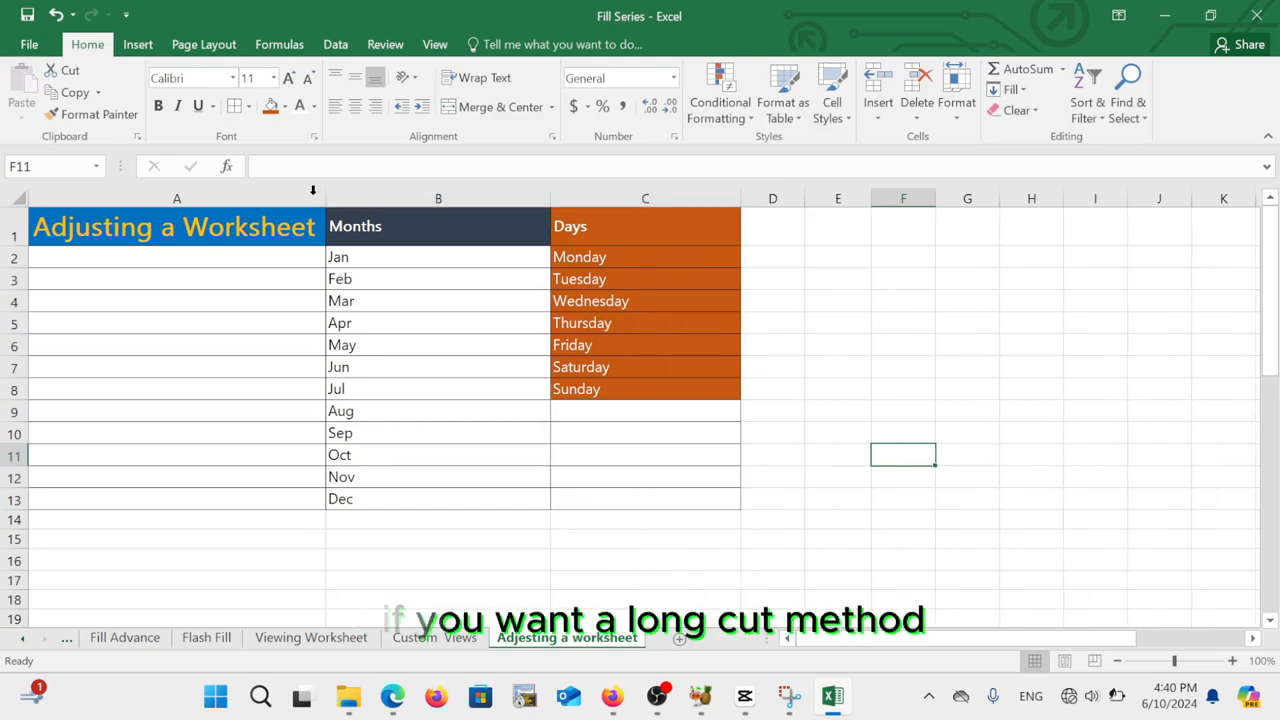
# Fit columns A to C to their contents with the AutoFit Column Width command.
pyautogui.moveTo(276, 194); pyautogui.dragTo(657, 194)
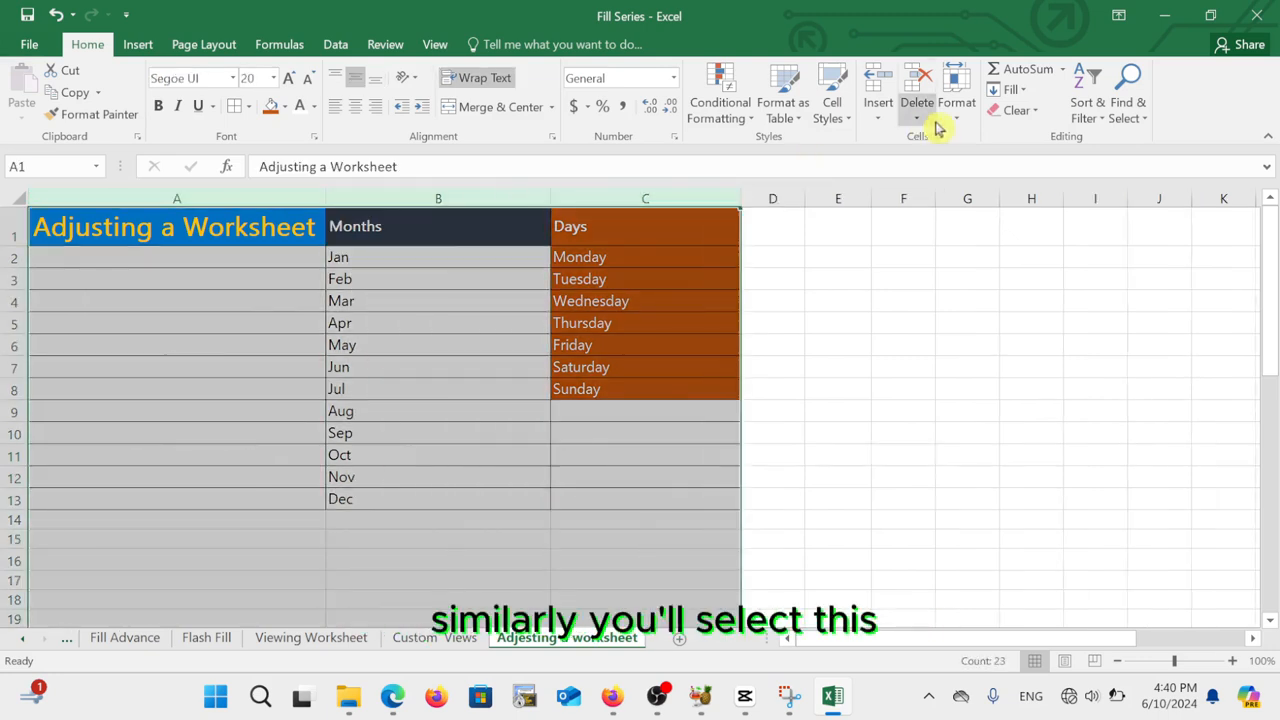
pyautogui.click(960, 110)
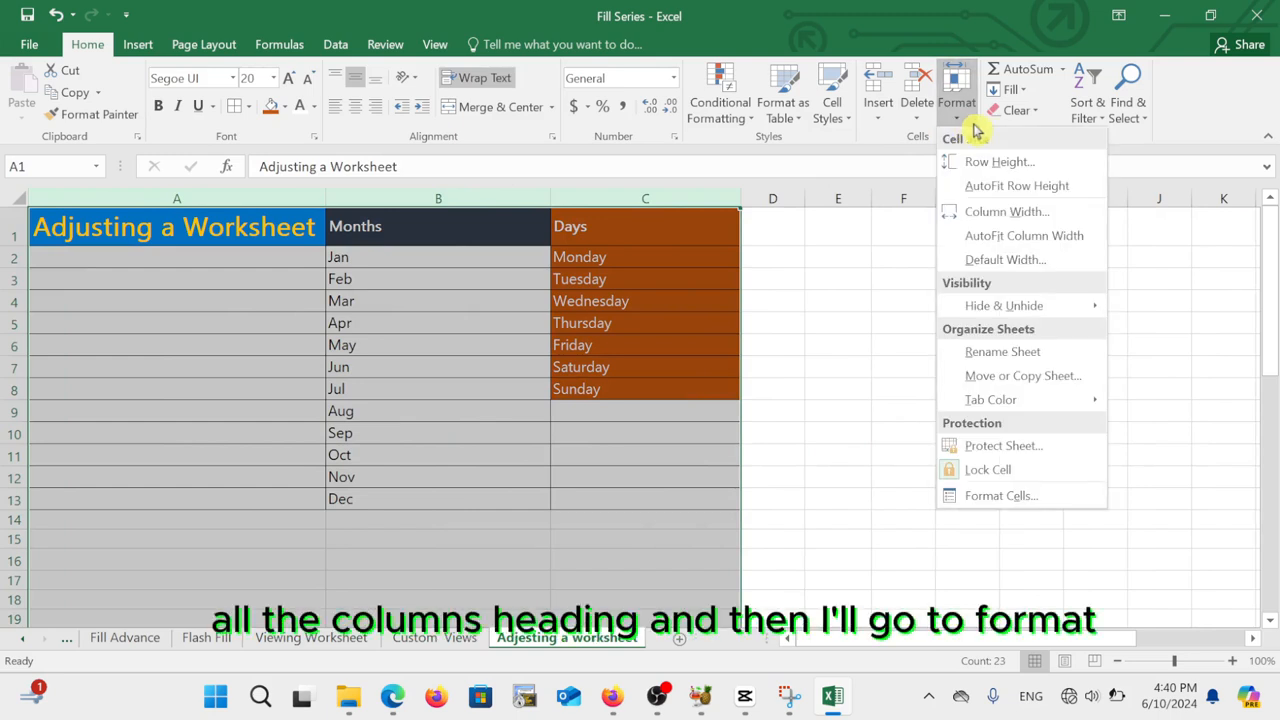
pyautogui.click(1046, 246)
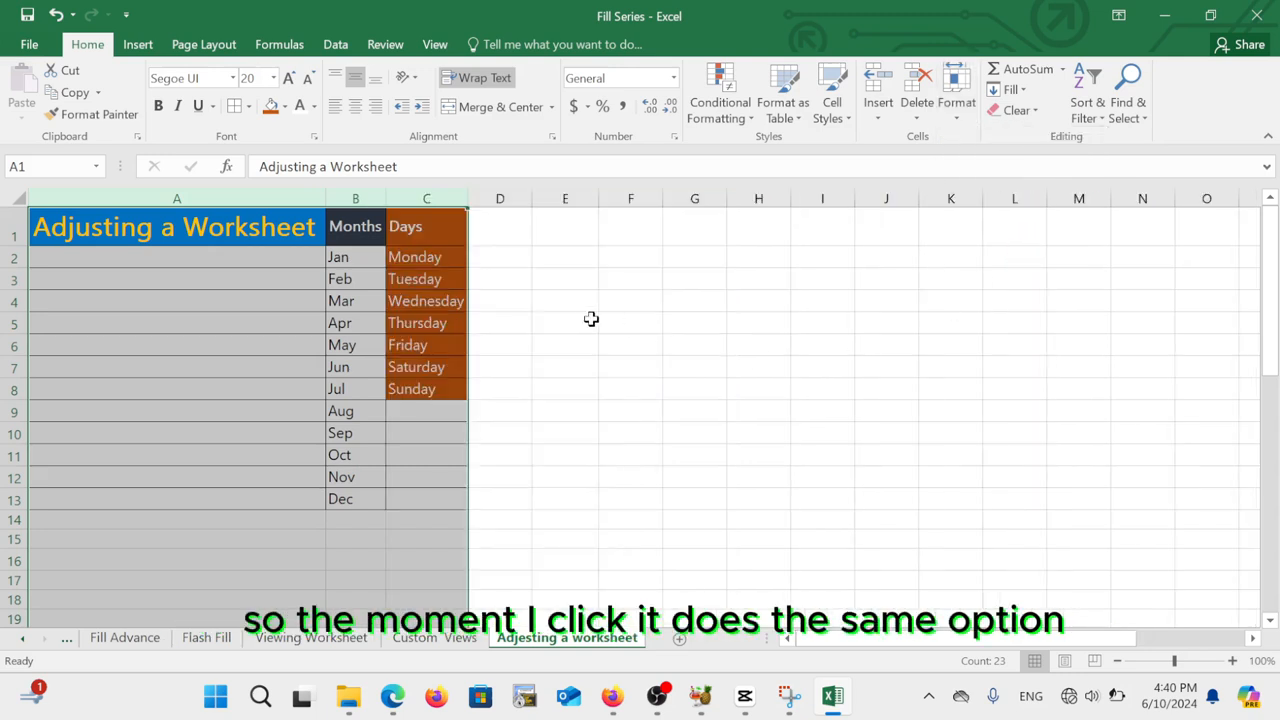
pyautogui.click(586, 318)
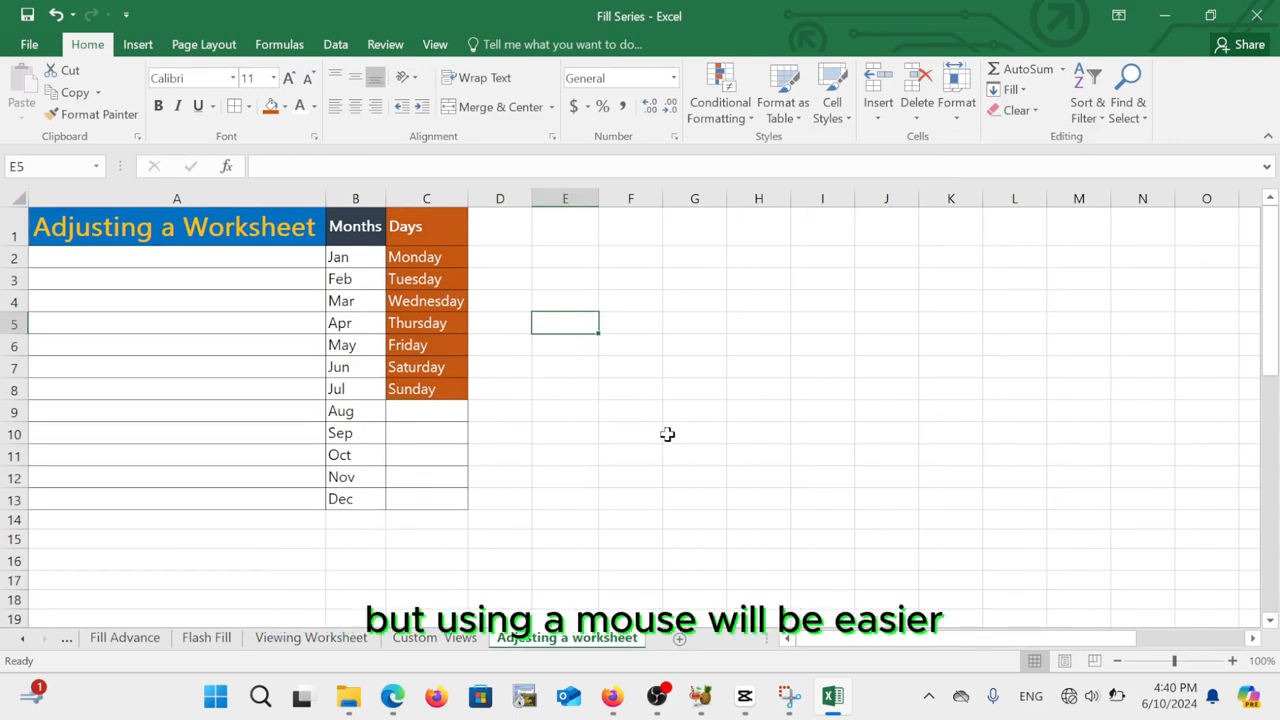